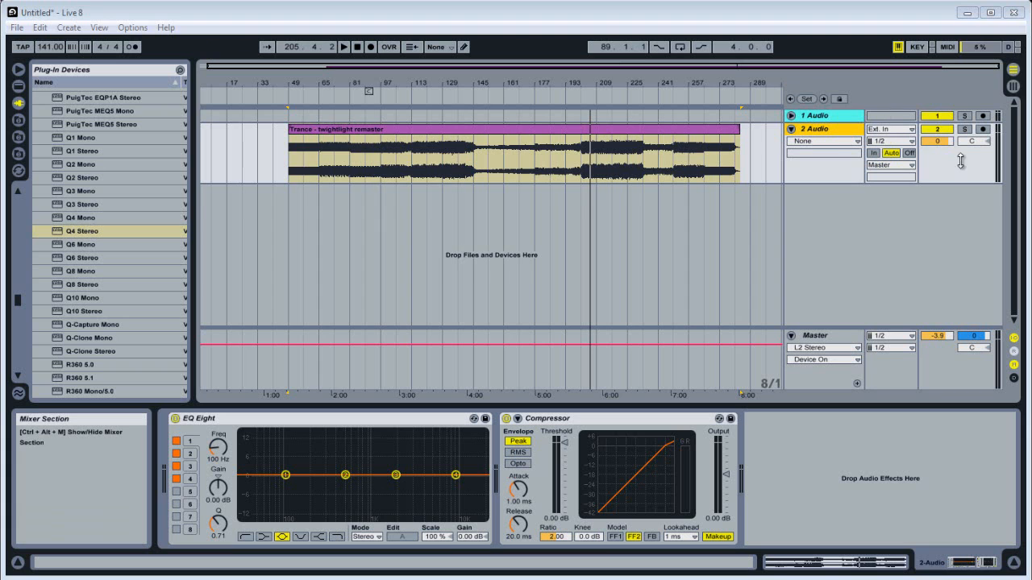
# Make the 2 Audio track slightly taller and lower the Master track volume to -4.5 dB.
pyautogui.moveTo(960, 184); pyautogui.dragTo(959, 189)
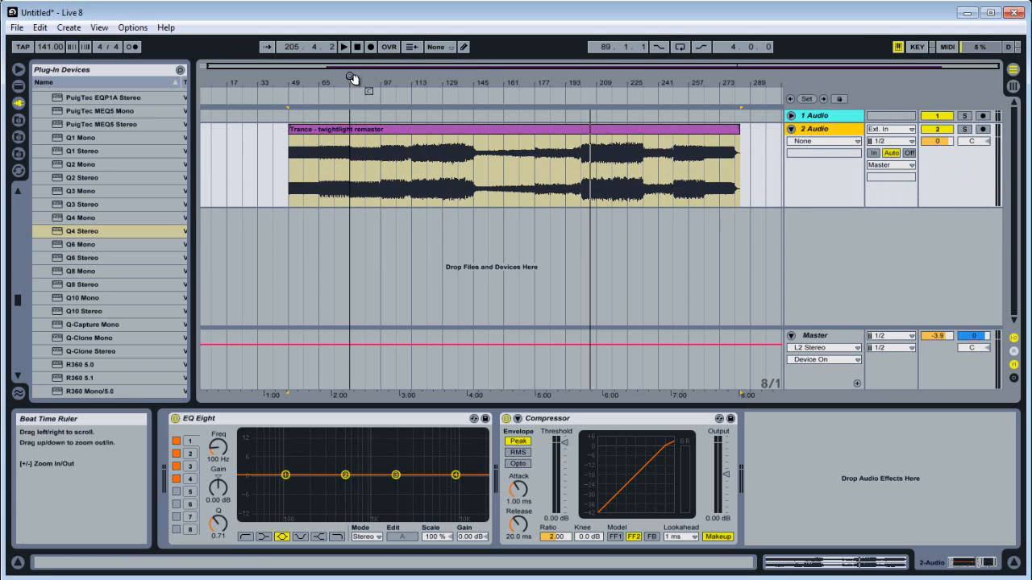
pyautogui.moveTo(352, 70); pyautogui.dragTo(310, 83)
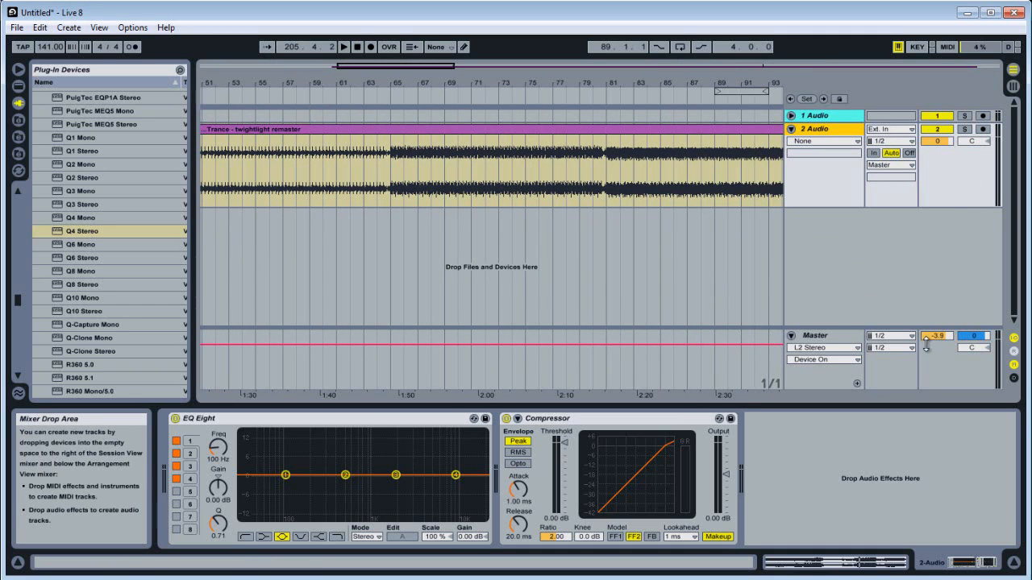
pyautogui.moveTo(926, 337); pyautogui.dragTo(927, 344)
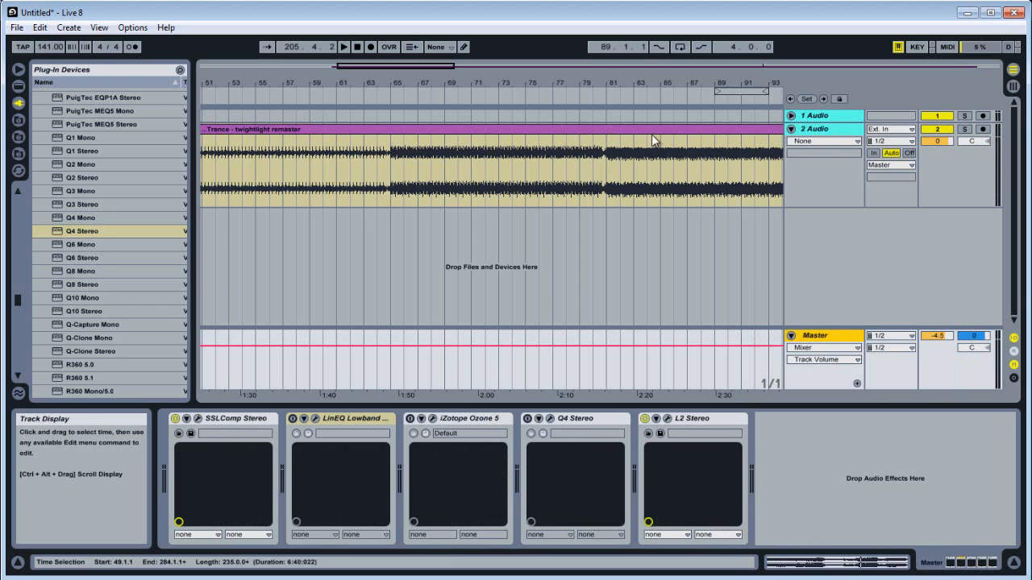
# Turn off warping for the Trance - twightlight remaster clip and inspect the very start of its sample.
pyautogui.click(653, 136)
pyautogui.moveTo(599, 86); pyautogui.dragTo(614, 79)
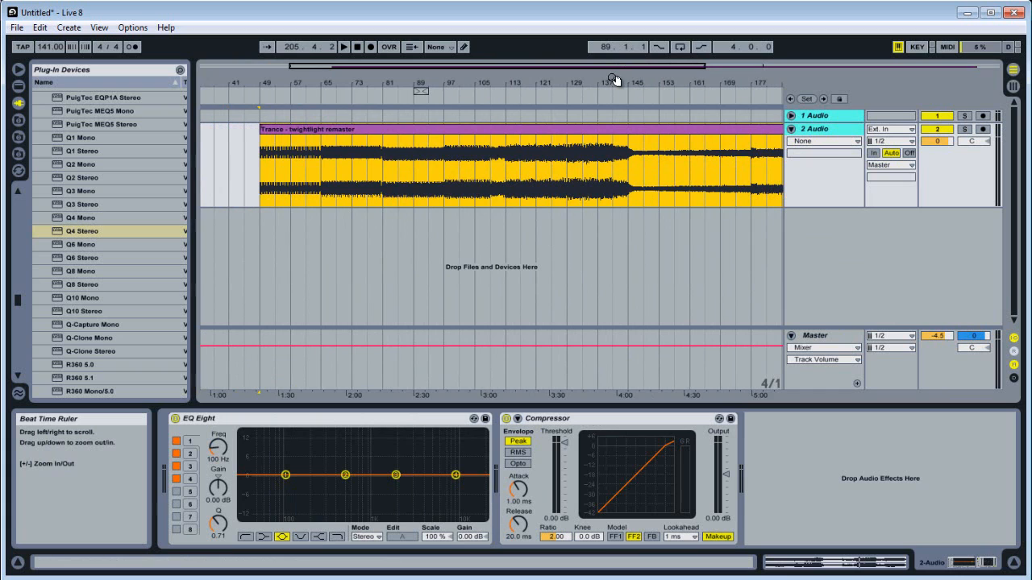
pyautogui.click(808, 562)
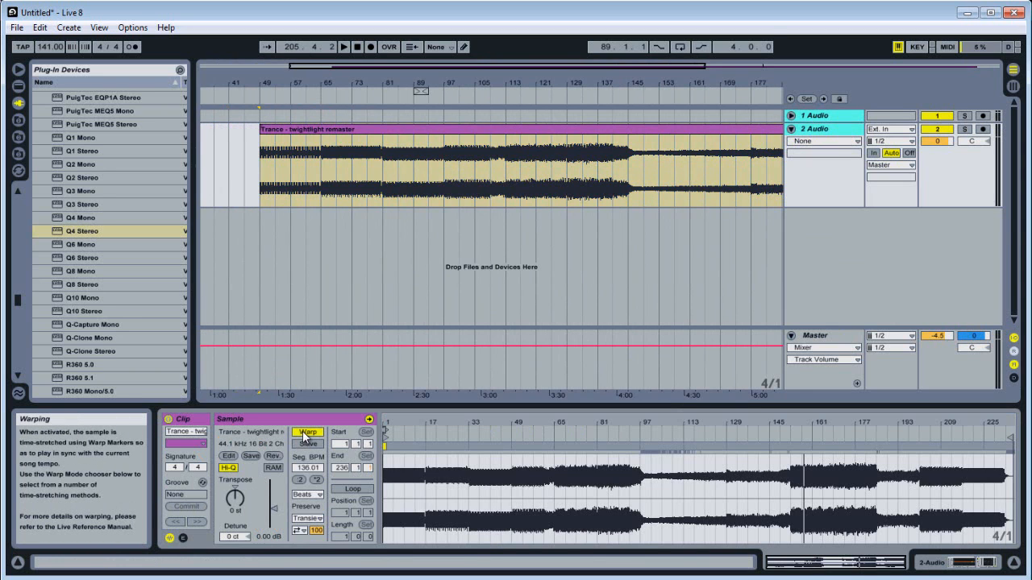
pyautogui.click(306, 433)
pyautogui.moveTo(387, 438)
pyautogui.mouseDown()
pyautogui.moveTo(395, 444)
pyautogui.moveTo(330, 424)
pyautogui.mouseUp()
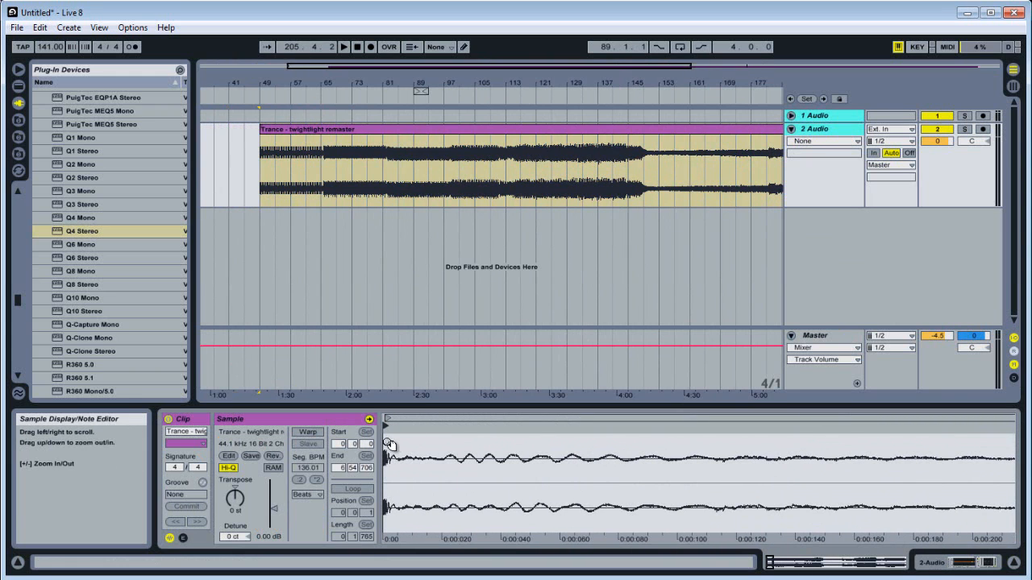
pyautogui.moveTo(391, 446)
pyautogui.mouseDown()
pyautogui.moveTo(419, 453)
pyautogui.moveTo(394, 454)
pyautogui.moveTo(400, 460)
pyautogui.mouseUp()
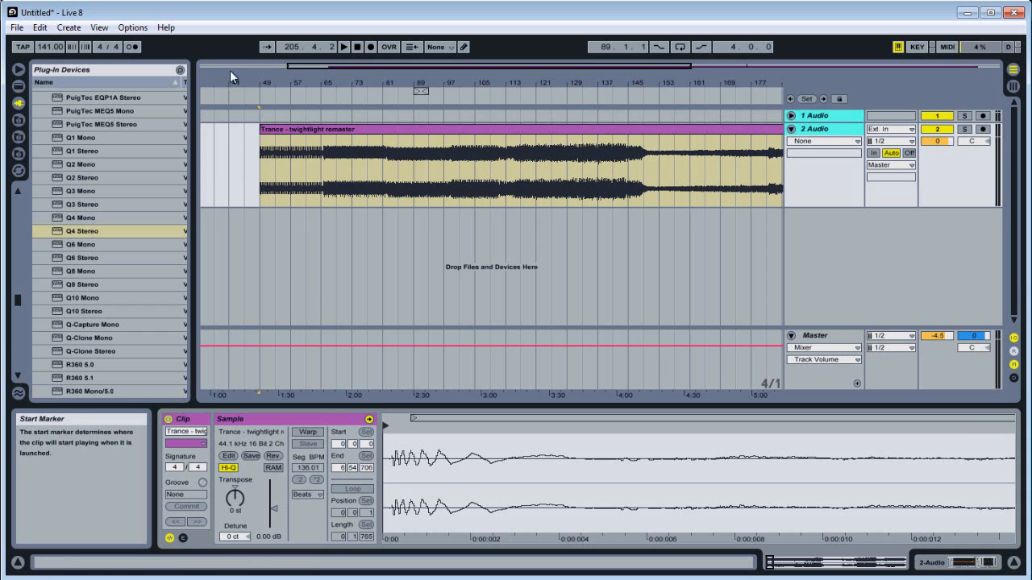
# Show the fades on the Trance clip and pull its fade-in handle back to the clip's start at bar 49.
pyautogui.moveTo(248, 84); pyautogui.dragTo(249, 133)
pyautogui.moveTo(709, 80); pyautogui.dragTo(685, 79)
pyautogui.rightClick(432, 157)
pyautogui.click(482, 213)
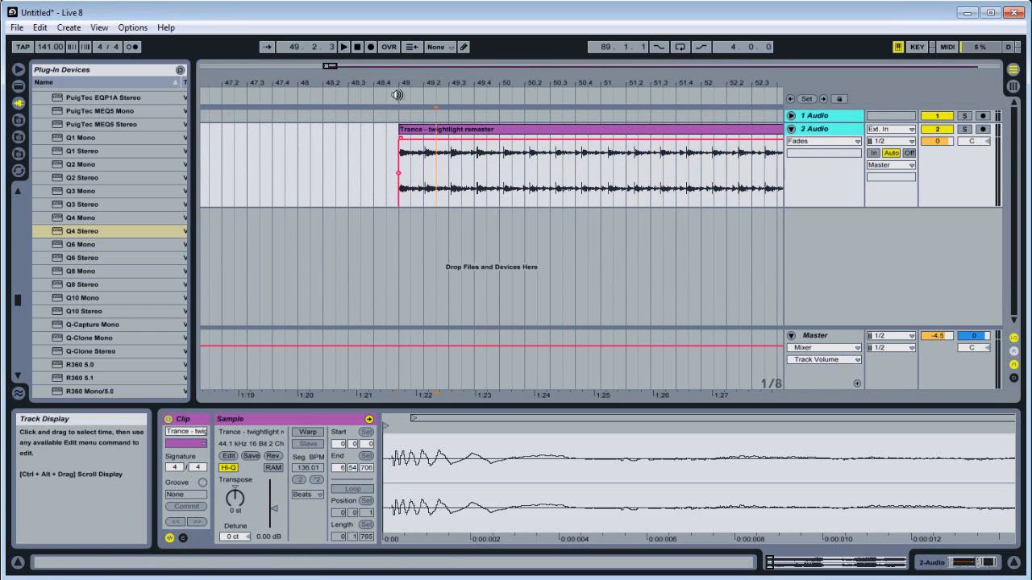
pyautogui.moveTo(400, 82); pyautogui.dragTo(402, 91)
pyautogui.moveTo(370, 139); pyautogui.dragTo(333, 136)
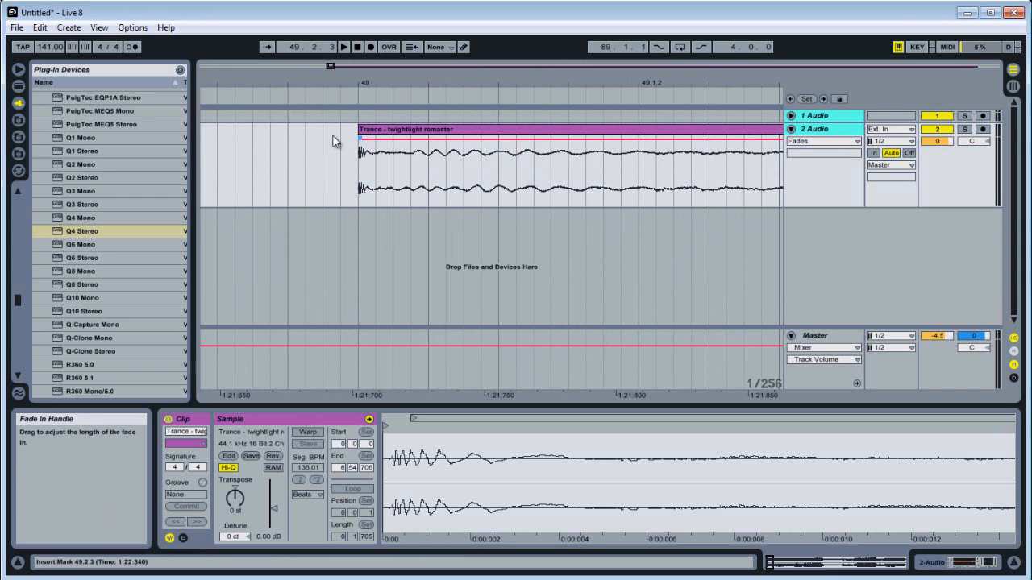
# Play the beginning of the Trance clip briefly from bar 49 and stop playback.
pyautogui.click(420, 137)
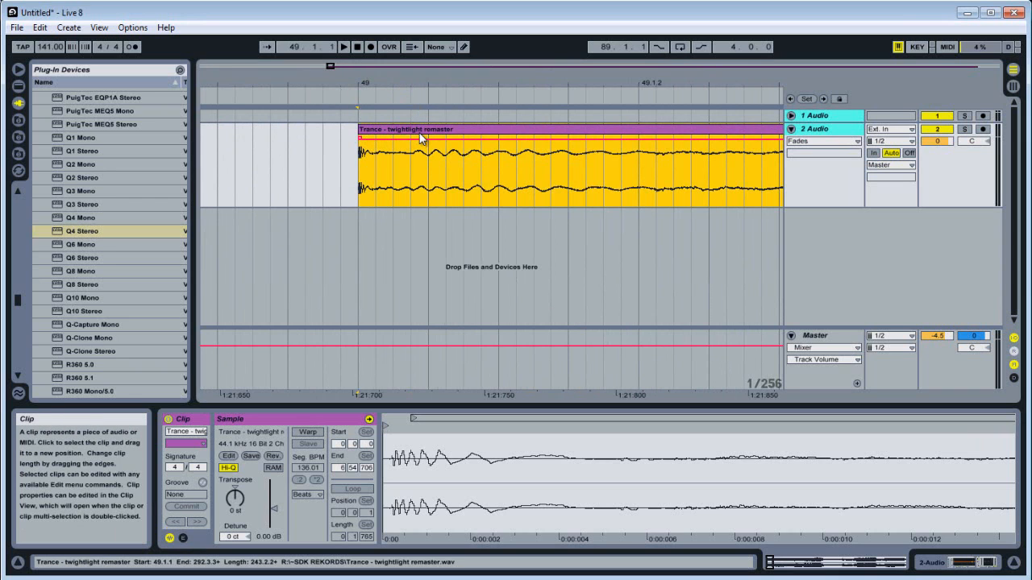
pyautogui.press('space')
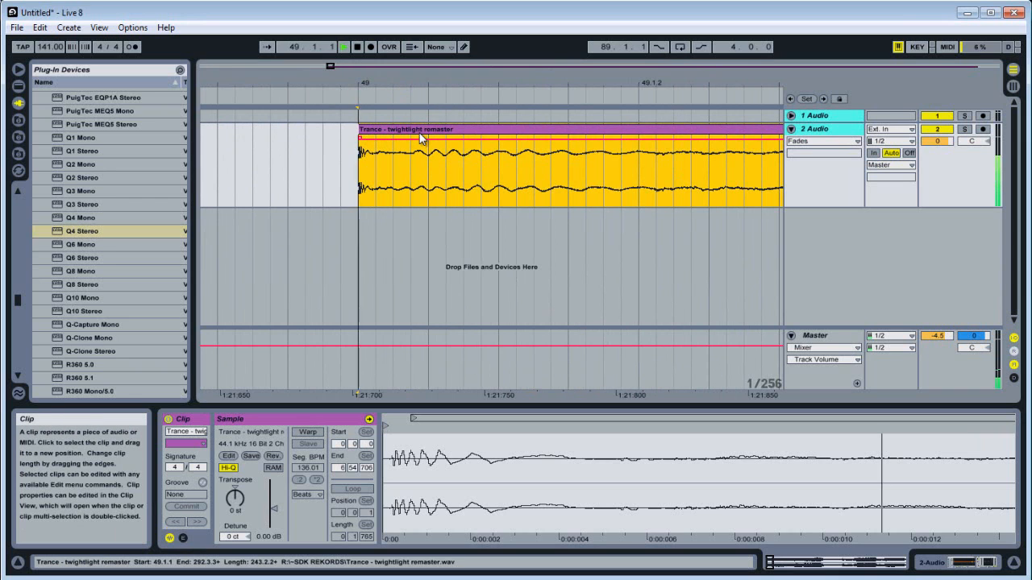
pyautogui.press('space')
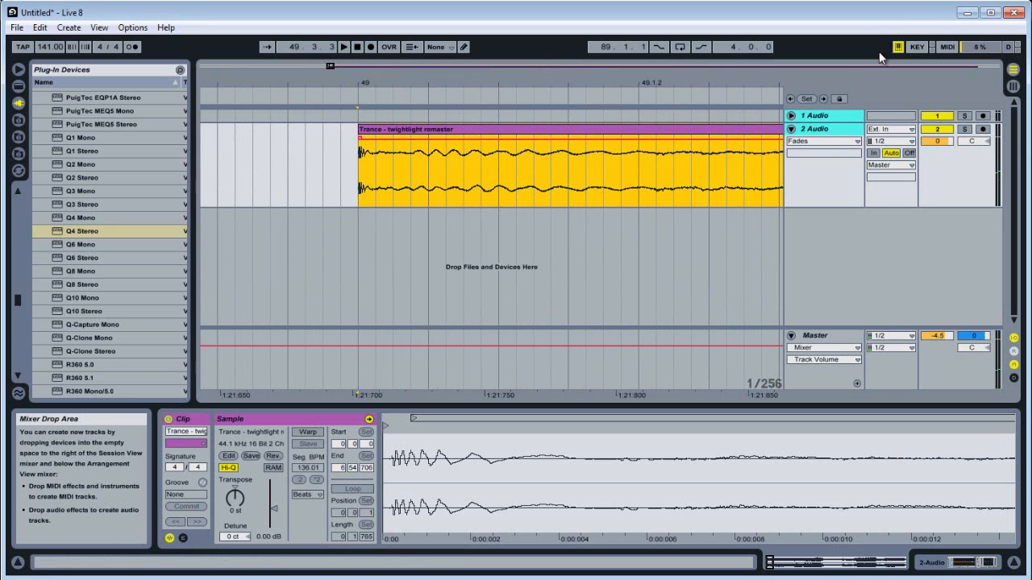
# Enlarge the 2 Audio track's height and fit the whole Trance clip in the arrangement.
pyautogui.moveTo(720, 81); pyautogui.dragTo(396, 83)
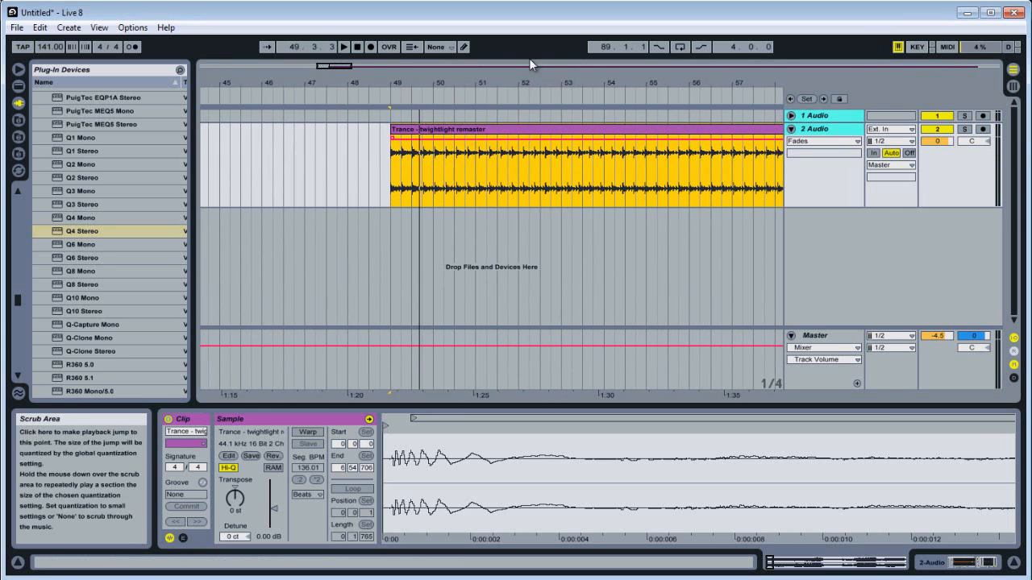
pyautogui.moveTo(530, 81); pyautogui.dragTo(316, 73)
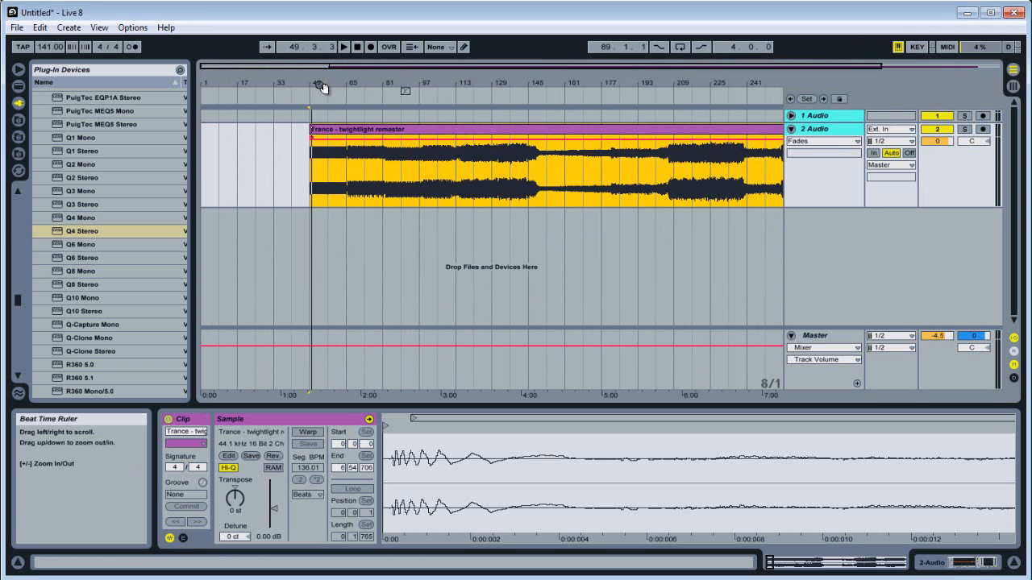
pyautogui.moveTo(967, 201); pyautogui.dragTo(967, 273)
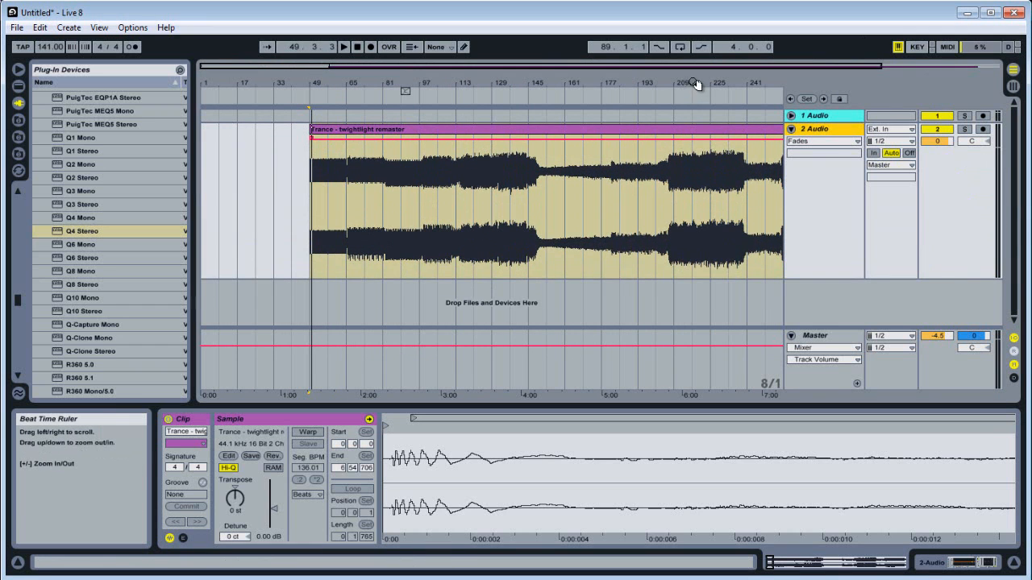
pyautogui.moveTo(696, 86); pyautogui.dragTo(695, 83)
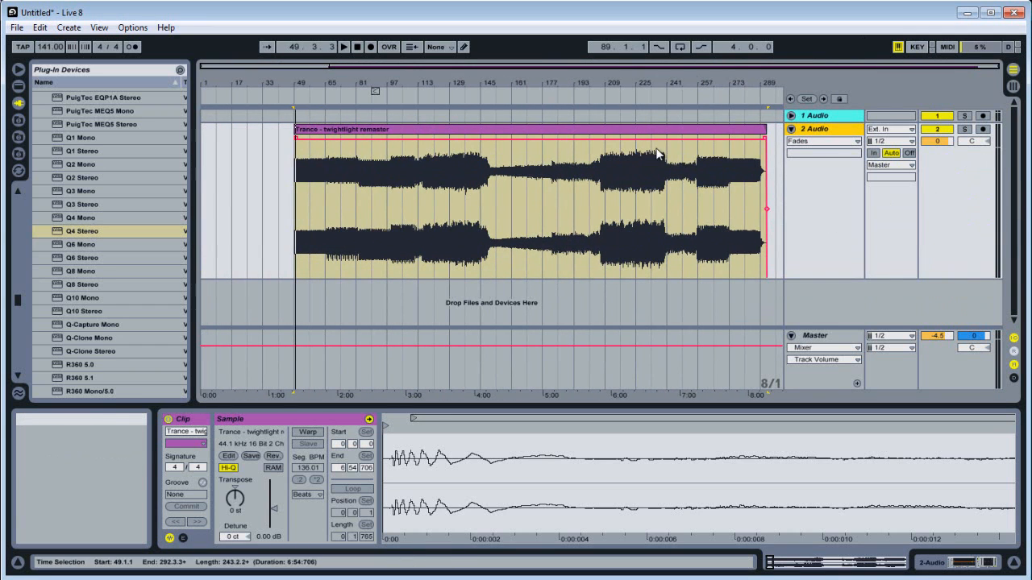
# Try lowering the Trance clip's gain to -3.41 dB, and return it to its default.
pyautogui.click(850, 562)
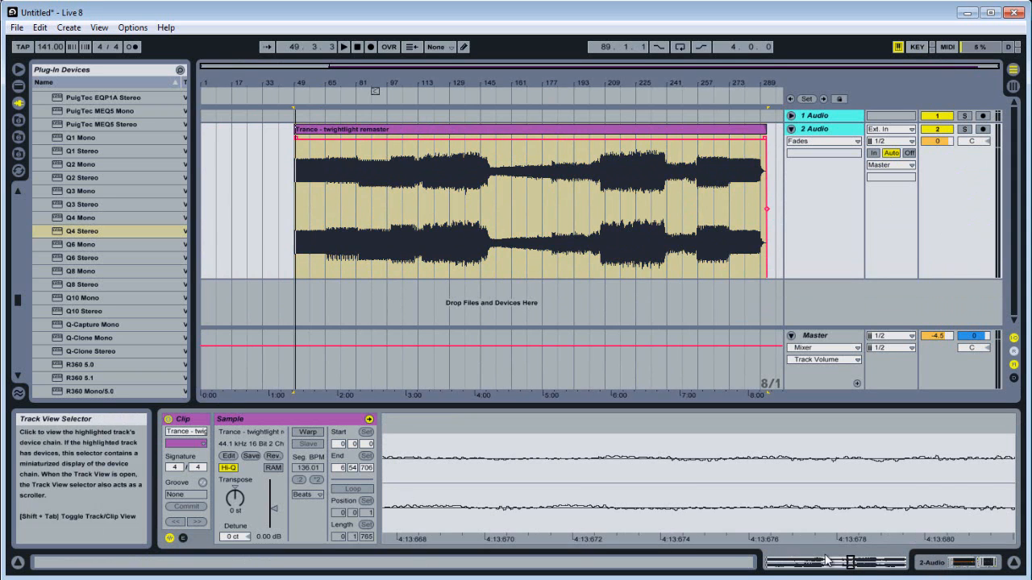
pyautogui.moveTo(259, 508); pyautogui.dragTo(260, 513)
pyautogui.rightClick(260, 508)
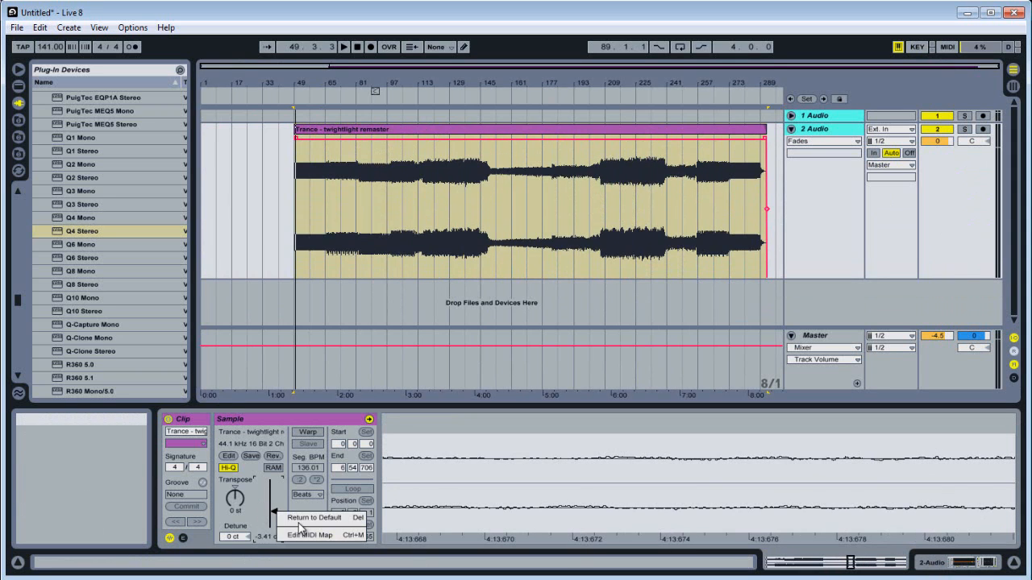
pyautogui.click(298, 523)
# Switch SSLComp Stereo off and on again in the Master track's device chain and open its plug-in window.
pyautogui.click(957, 374)
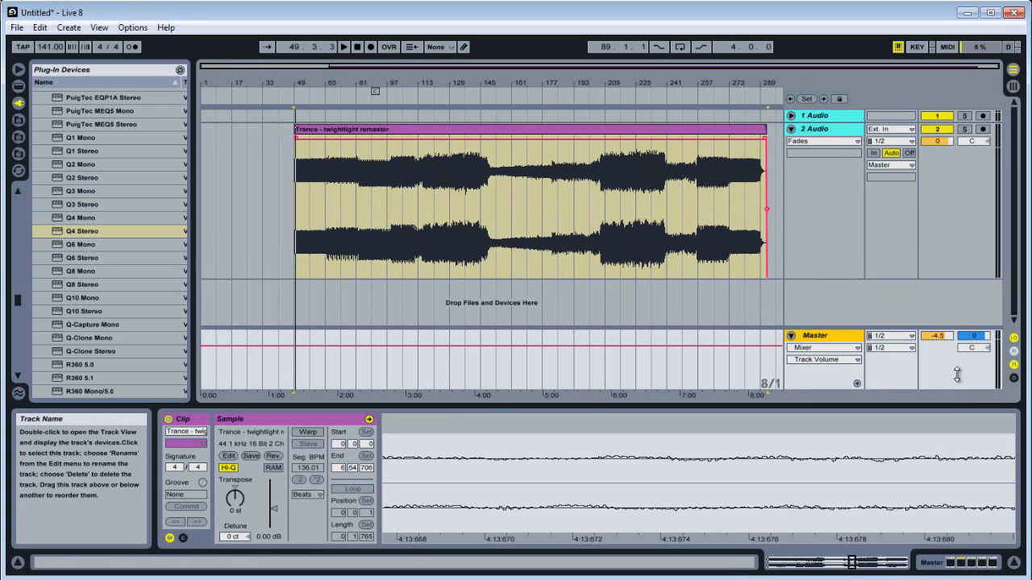
pyautogui.click(299, 346)
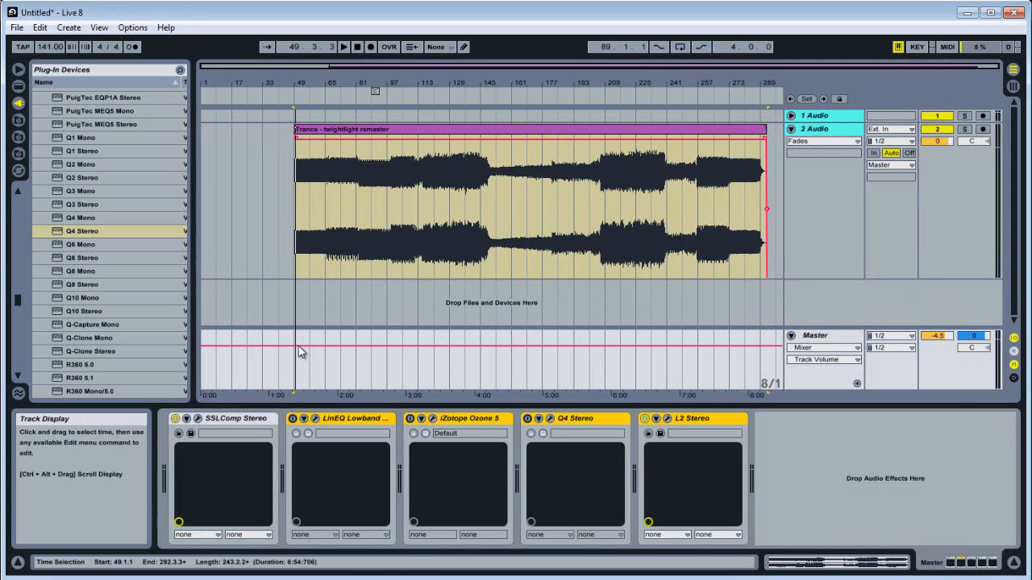
pyautogui.click(174, 418)
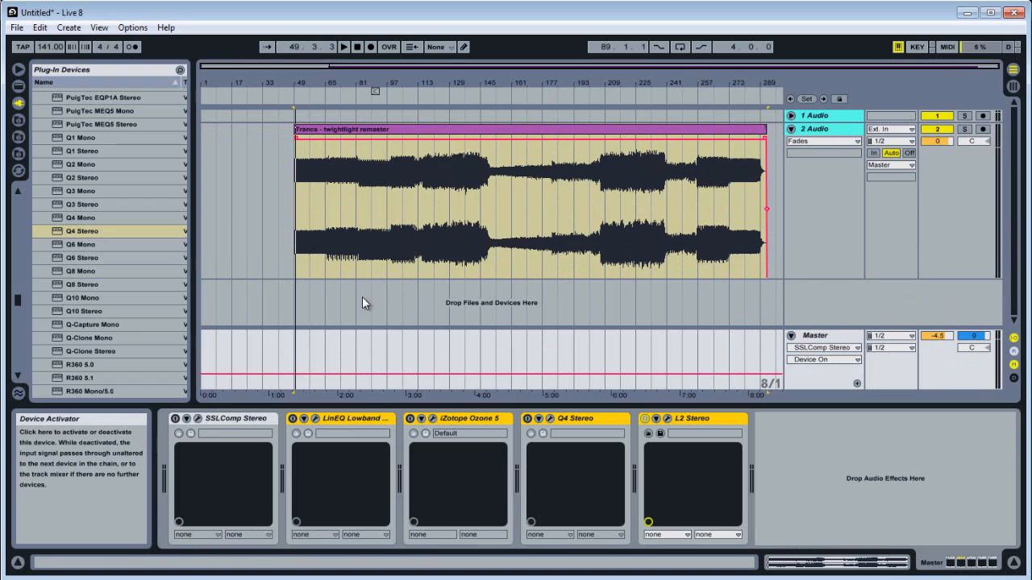
pyautogui.click(220, 418)
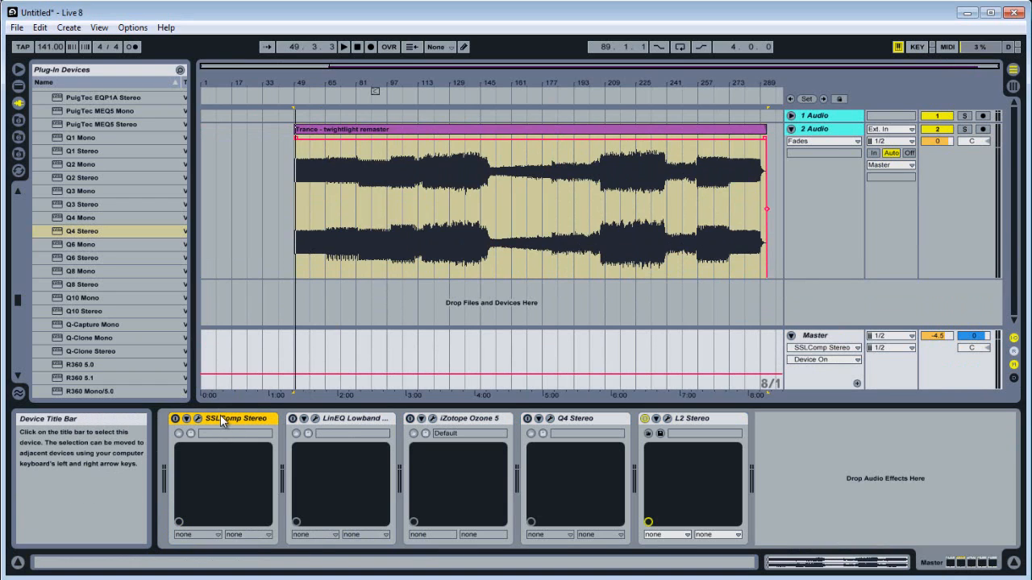
pyautogui.click(174, 418)
pyautogui.click(198, 418)
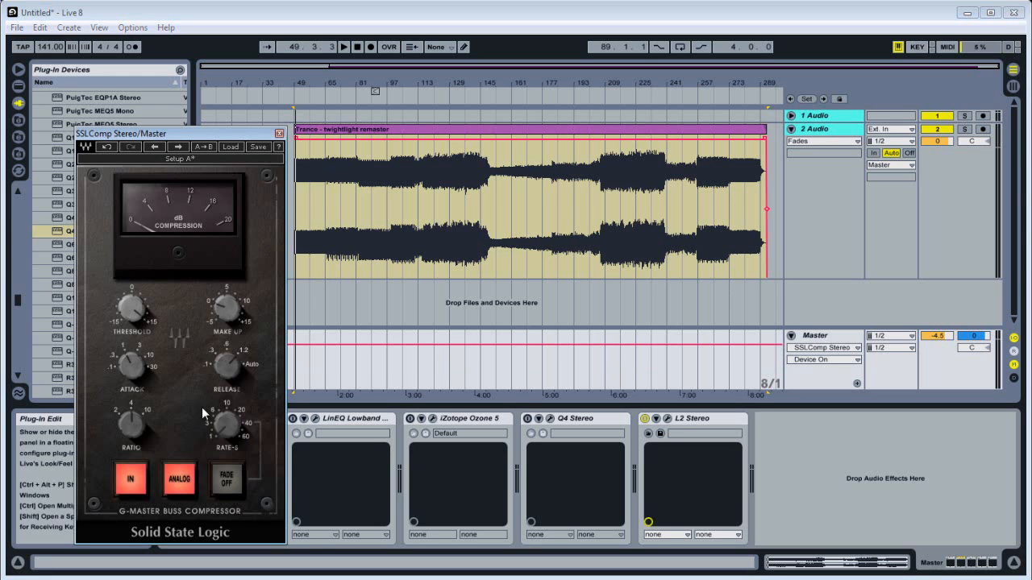
# Reposition the SSLComp window, adjust the compressor's release and set its attack to .3 ms.
pyautogui.moveTo(162, 134); pyautogui.dragTo(373, 88)
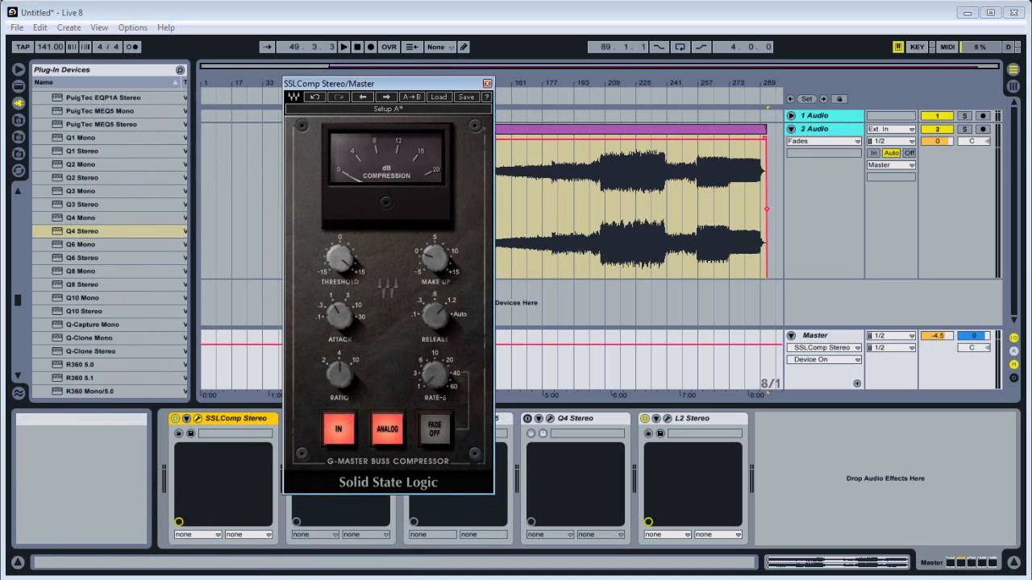
pyautogui.moveTo(392, 84); pyautogui.dragTo(379, 88)
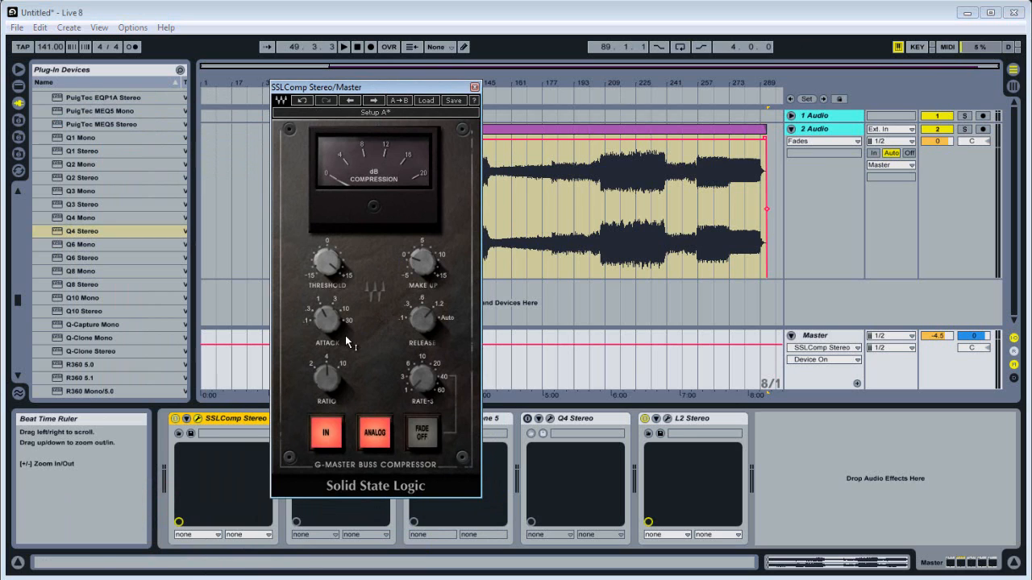
pyautogui.moveTo(400, 87); pyautogui.dragTo(421, 92)
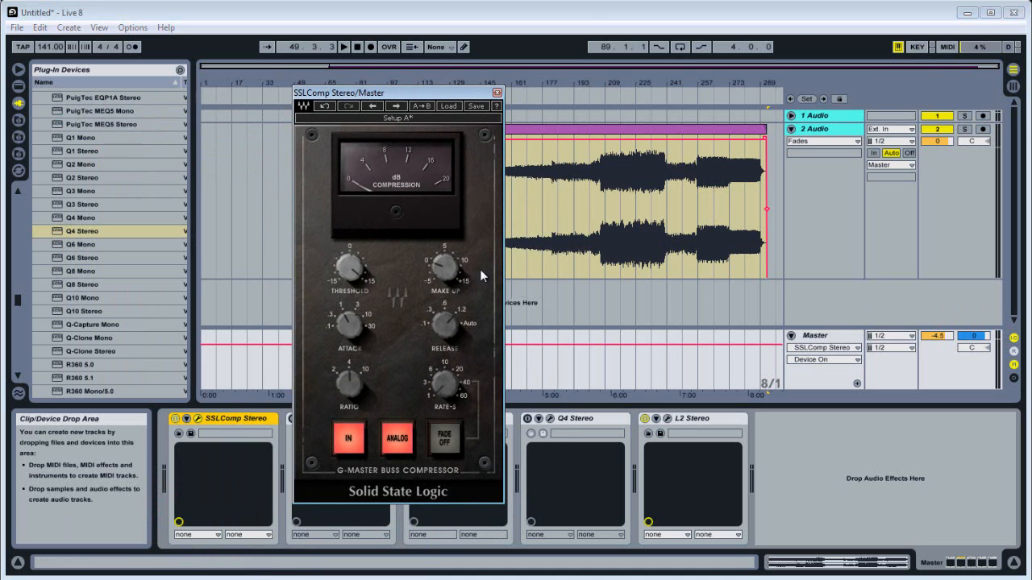
pyautogui.moveTo(411, 91); pyautogui.dragTo(523, 110)
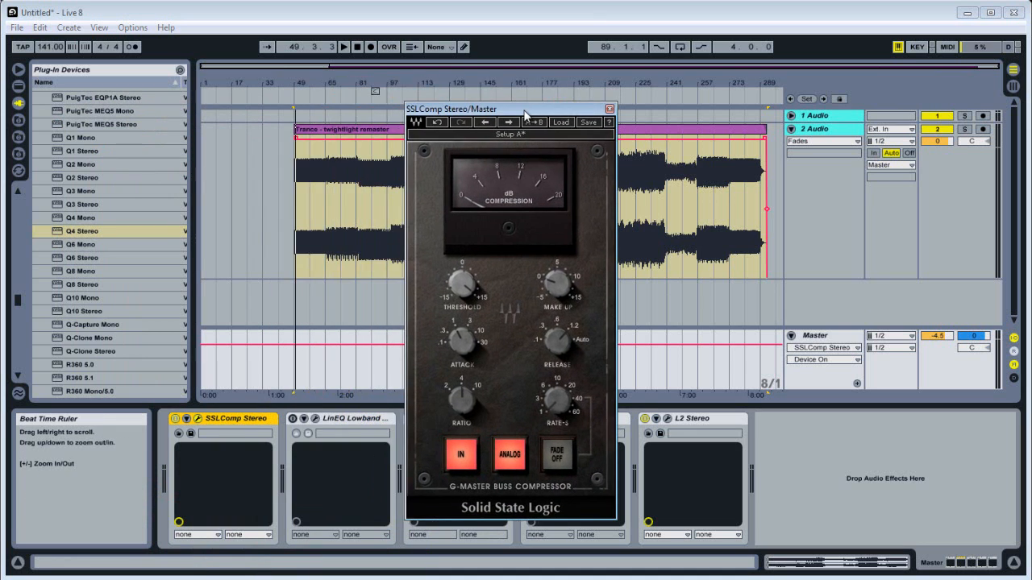
pyautogui.click(557, 341)
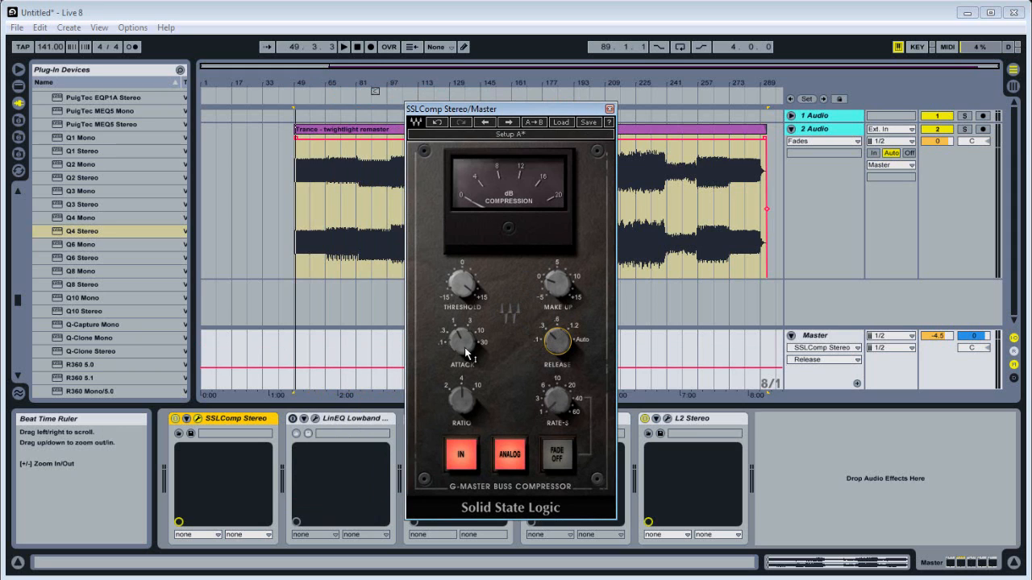
pyautogui.click(465, 350)
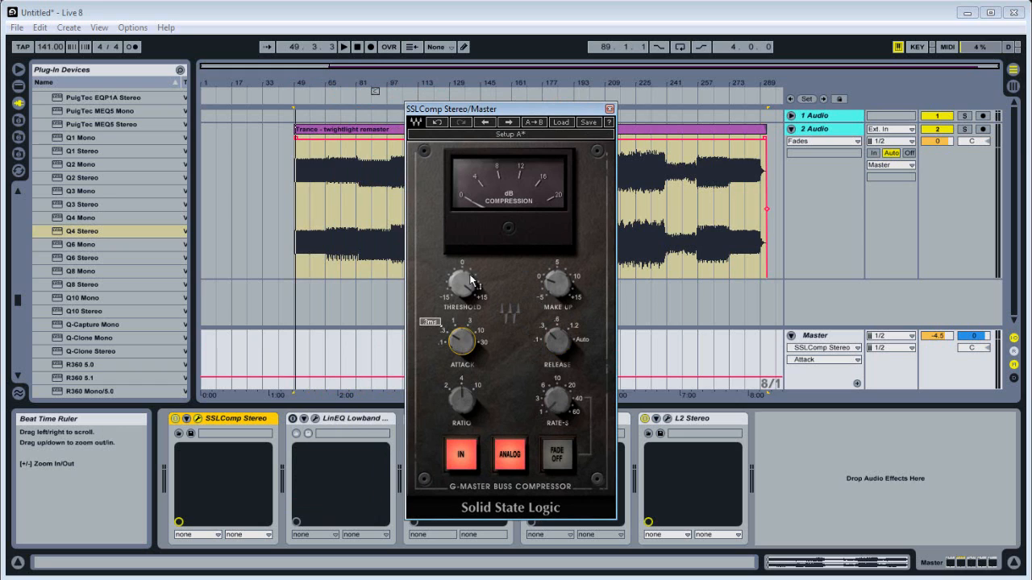
pyautogui.moveTo(487, 349)
# Close the SSLComp window and start playing the Trance clip from bar 81.
pyautogui.click(328, 132)
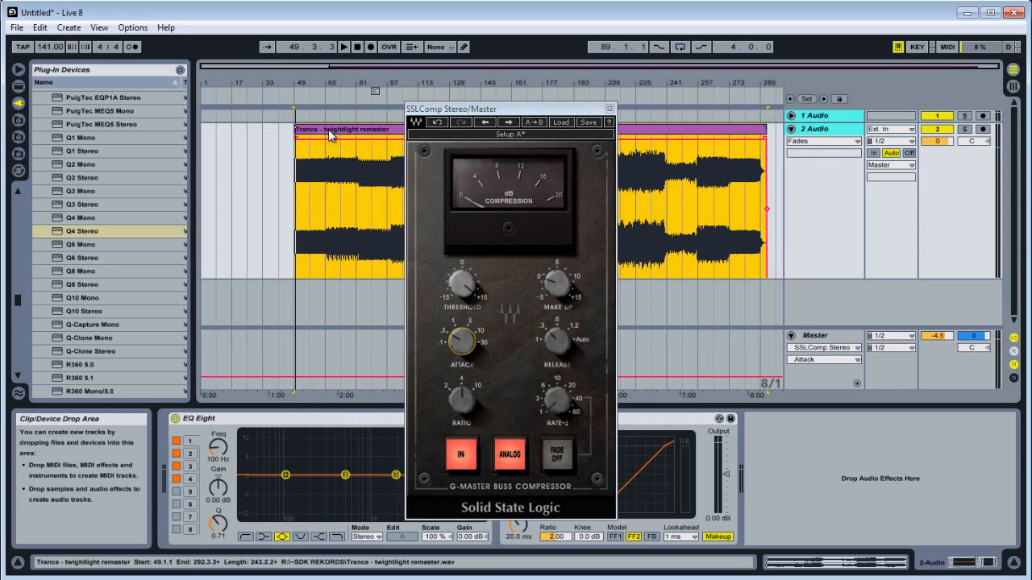
pyautogui.moveTo(511, 114); pyautogui.dragTo(596, 109)
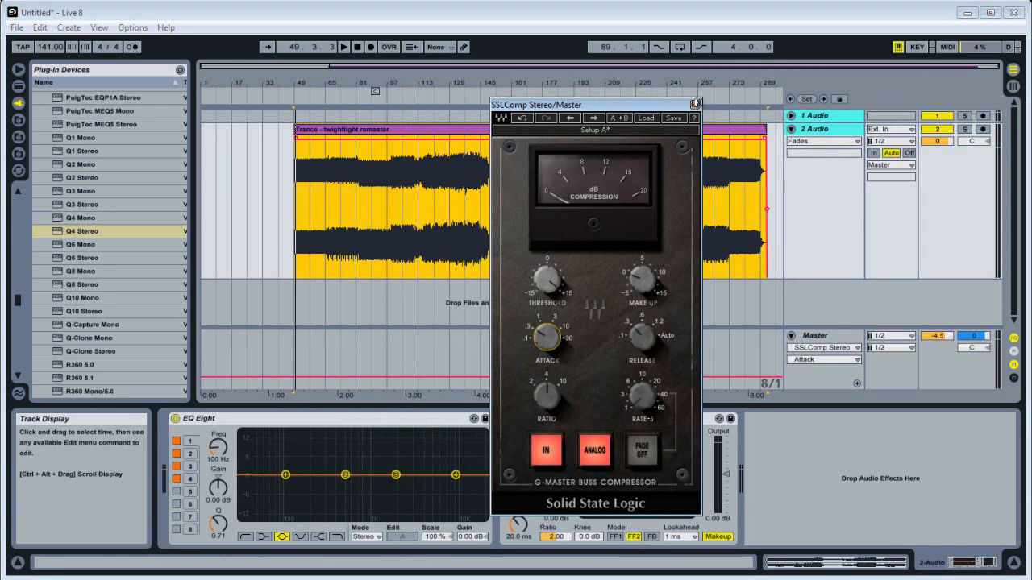
pyautogui.click(695, 105)
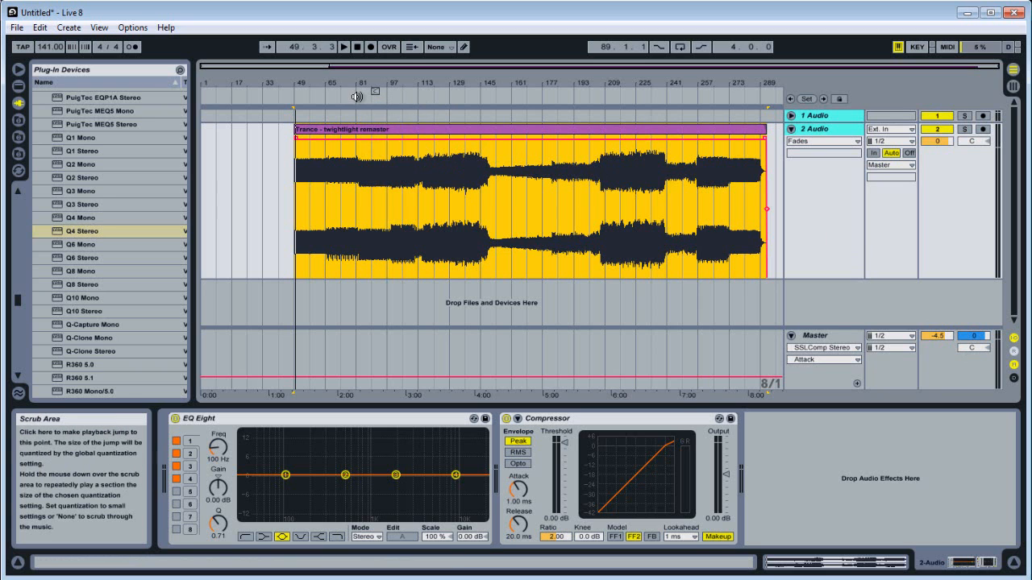
pyautogui.click(358, 97)
# Set the threshold of SSLComp Stereo on the Master track to 12.8 during playback, stop playback and leave its window closed.
pyautogui.click(339, 354)
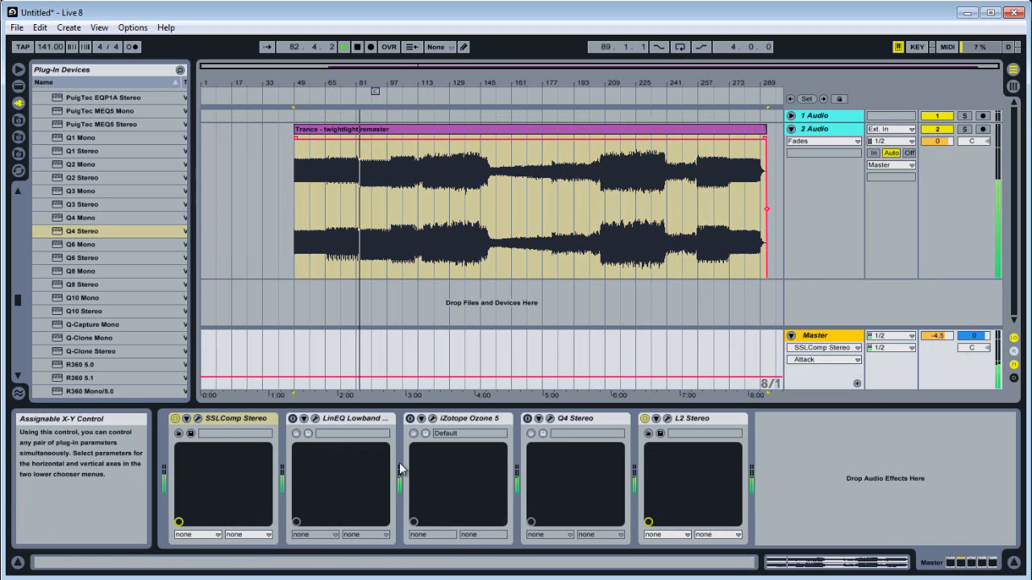
pyautogui.click(197, 419)
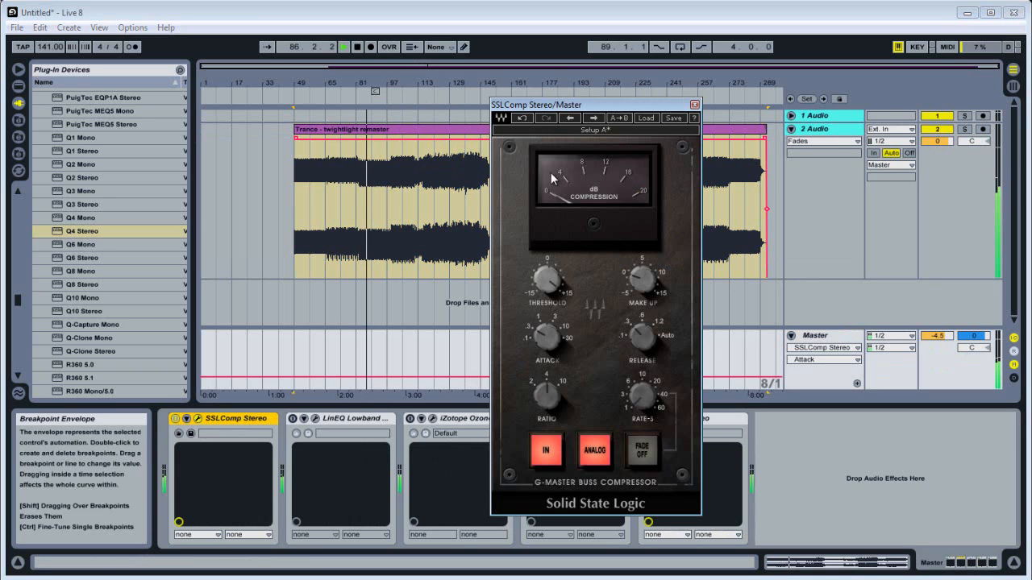
pyautogui.click(547, 278)
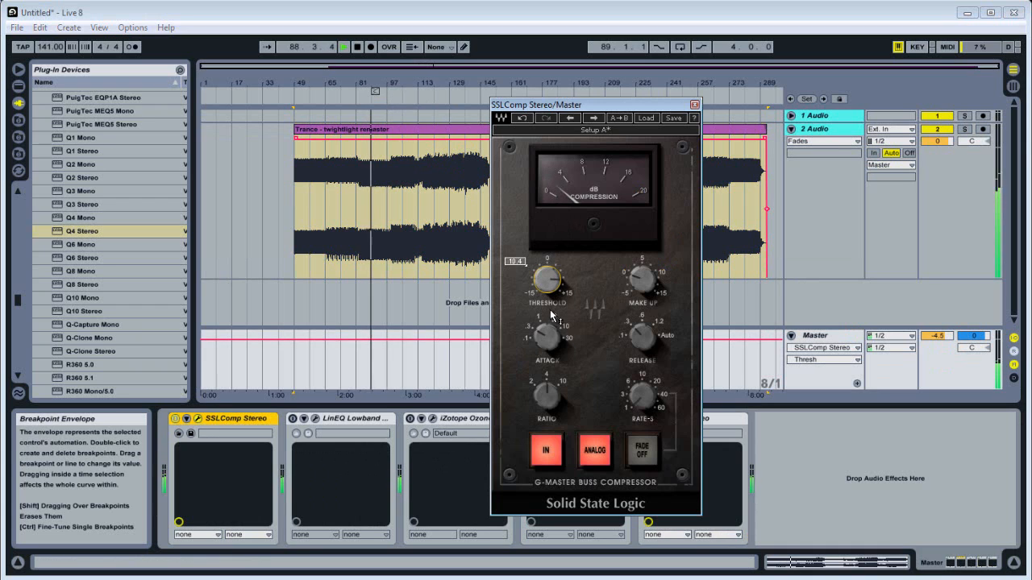
pyautogui.scroll(2, 556, 287)
pyautogui.moveTo(555, 286); pyautogui.dragTo(558, 269)
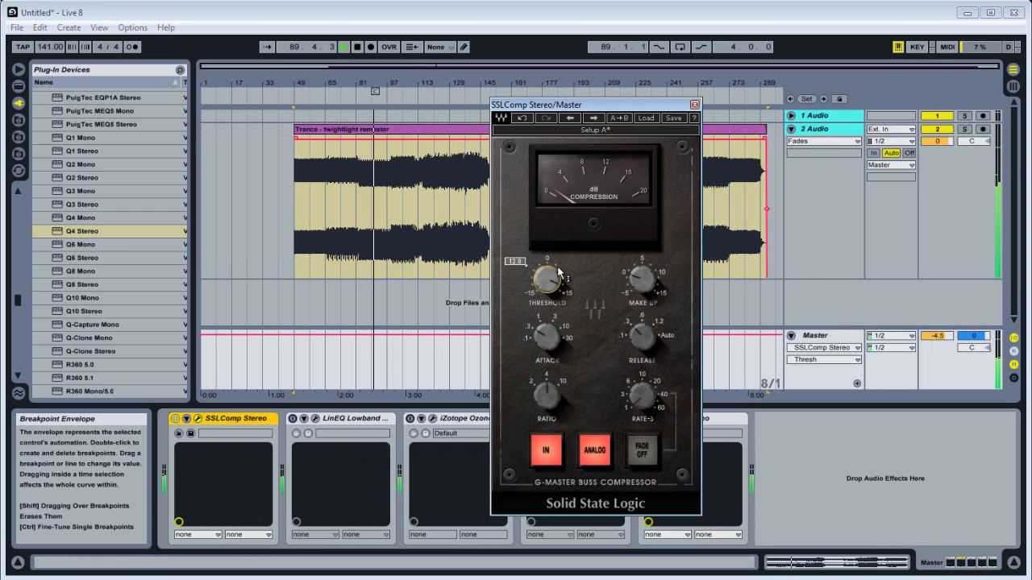
pyautogui.click(694, 104)
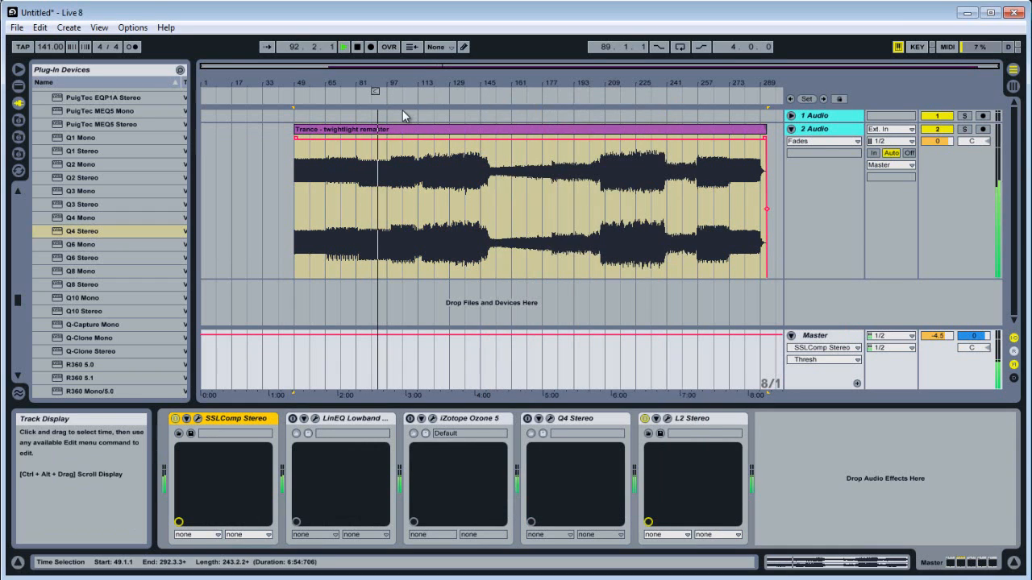
pyautogui.press('space')
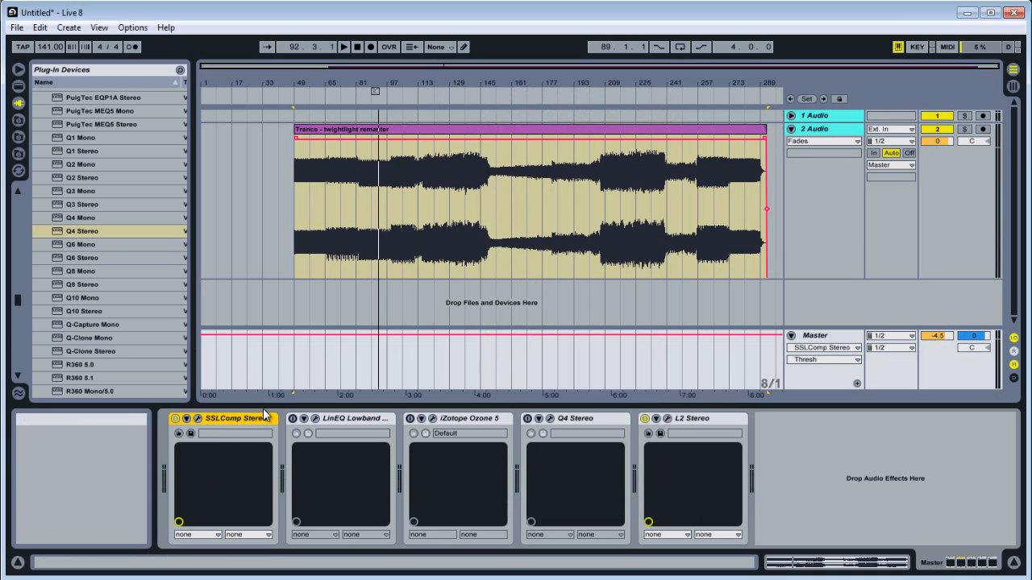
pyautogui.click(199, 419)
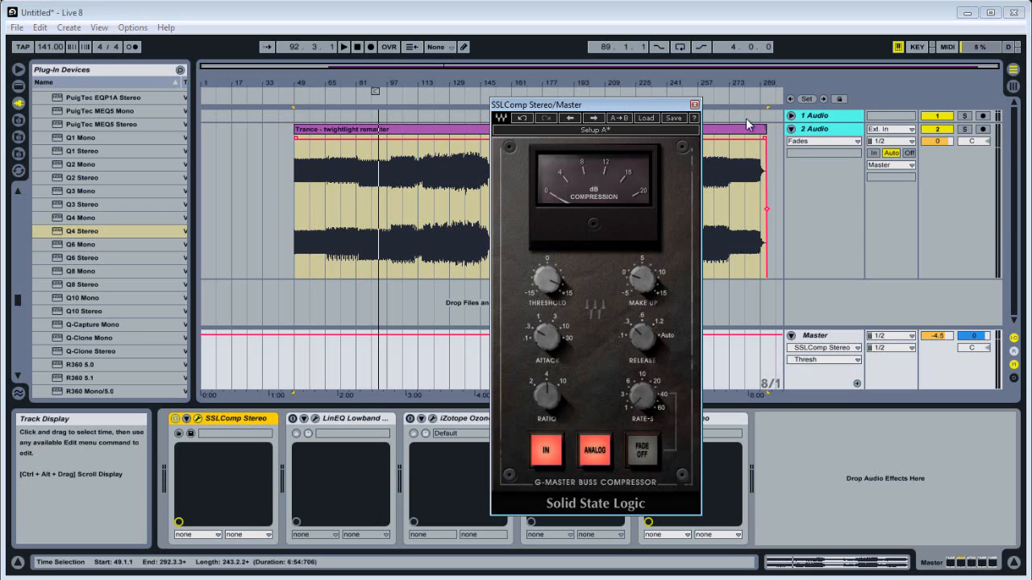
pyautogui.click(694, 105)
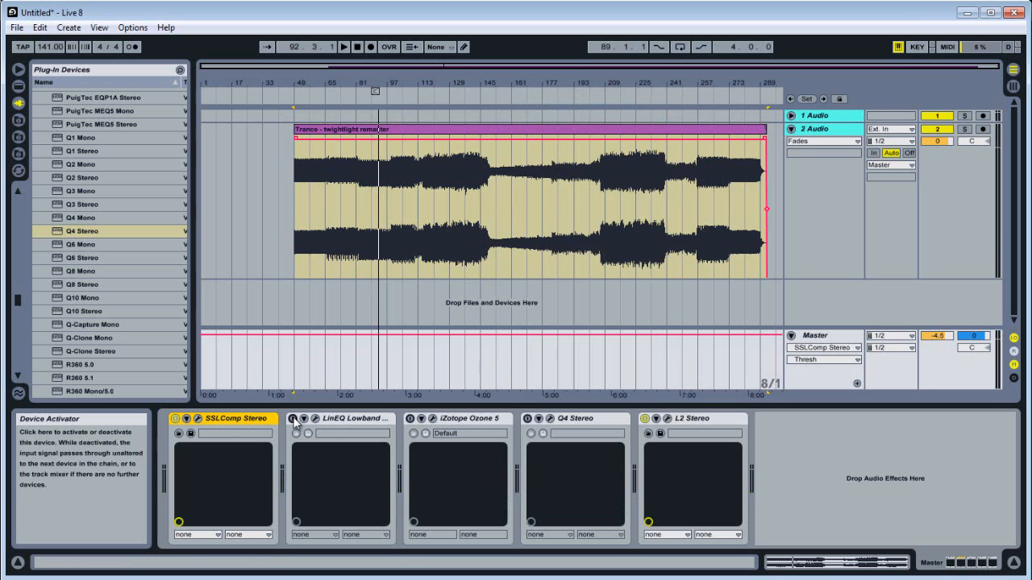
# Switch on LinEQ Lowband Stereo in the Master chain, examine its low-frequency EQ curve and close its window.
pyautogui.click(351, 417)
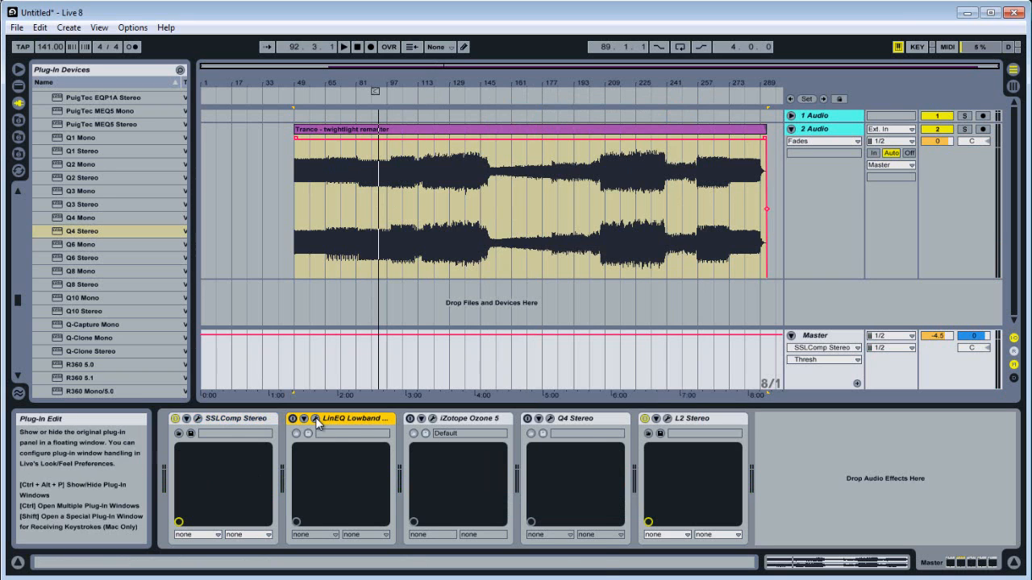
pyautogui.click(316, 419)
pyautogui.moveTo(478, 436); pyautogui.dragTo(518, 233)
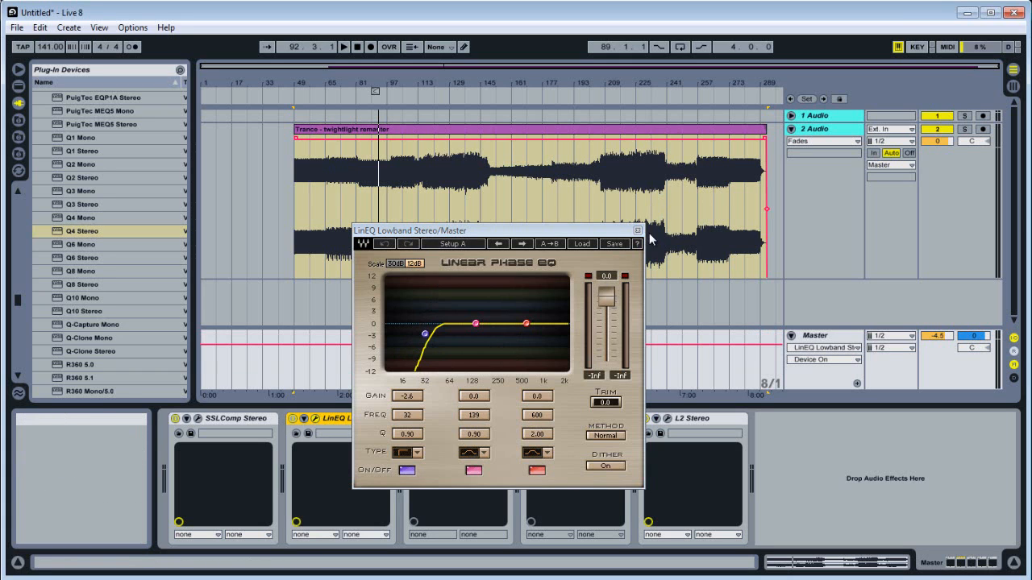
pyautogui.click(315, 418)
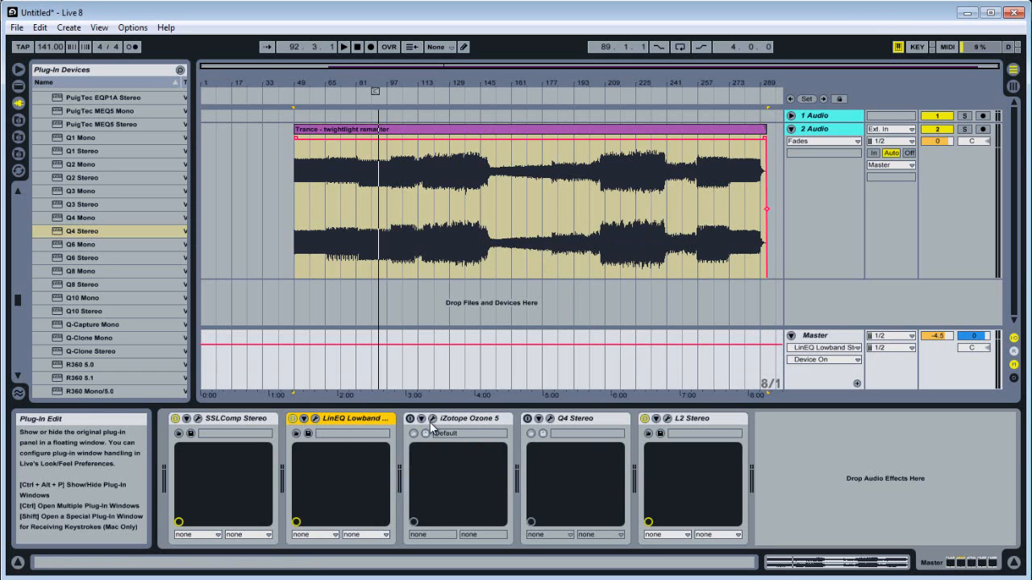
# Switch on iZotope Ozone 5 in the Master chain, open its window and dismiss the Preset Manager.
pyautogui.click(429, 421)
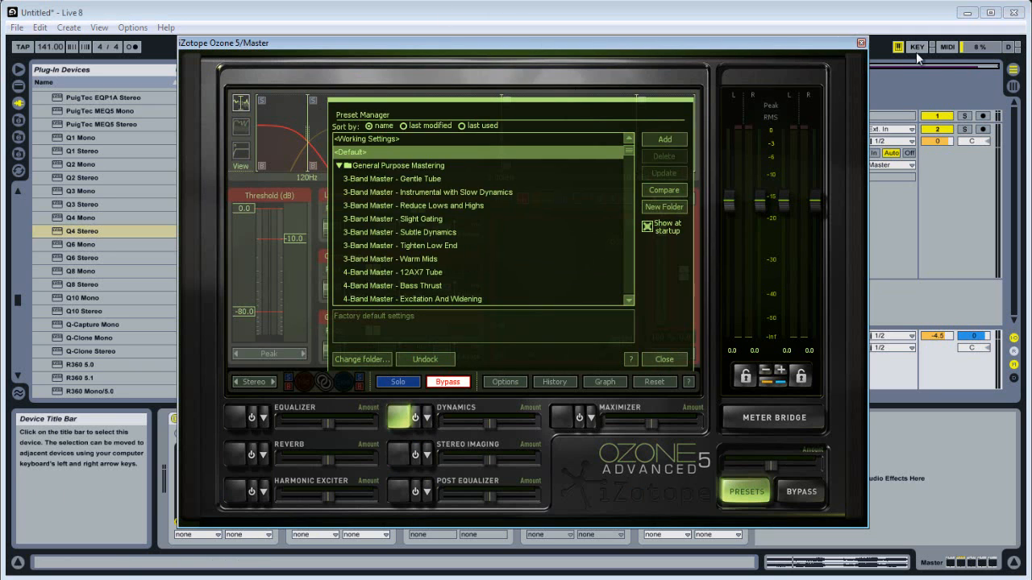
pyautogui.click(861, 42)
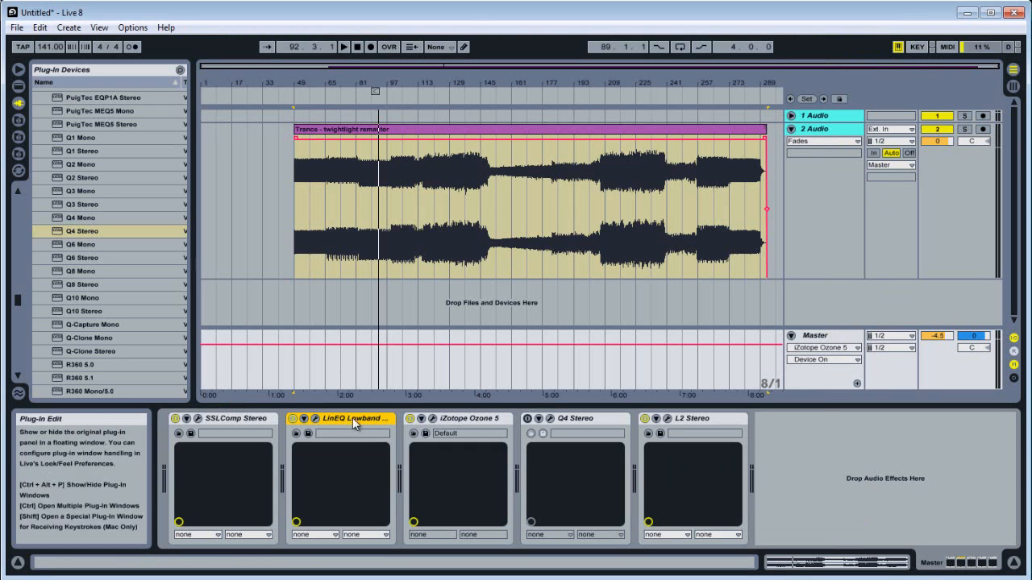
pyautogui.click(430, 420)
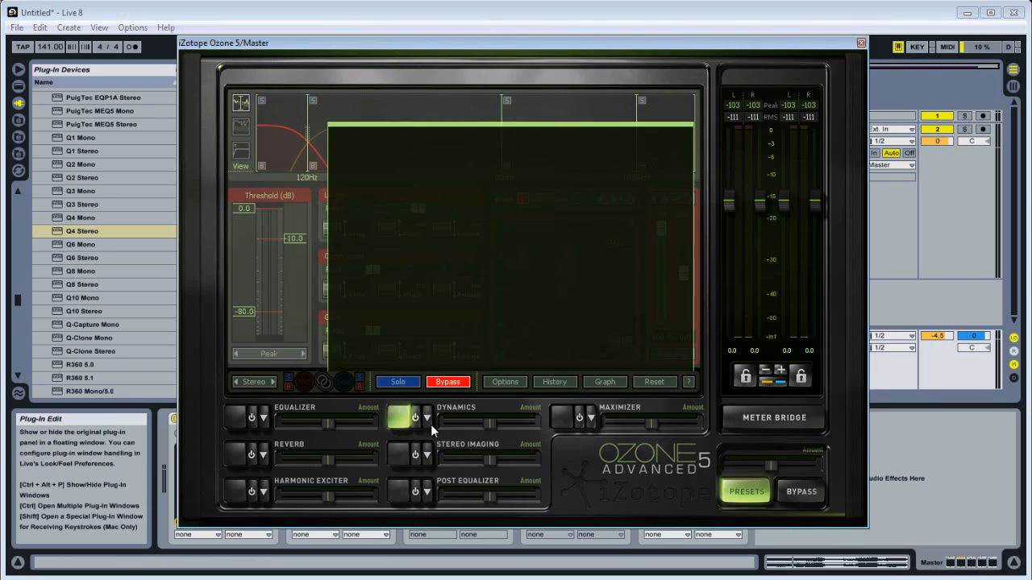
pyautogui.click(665, 359)
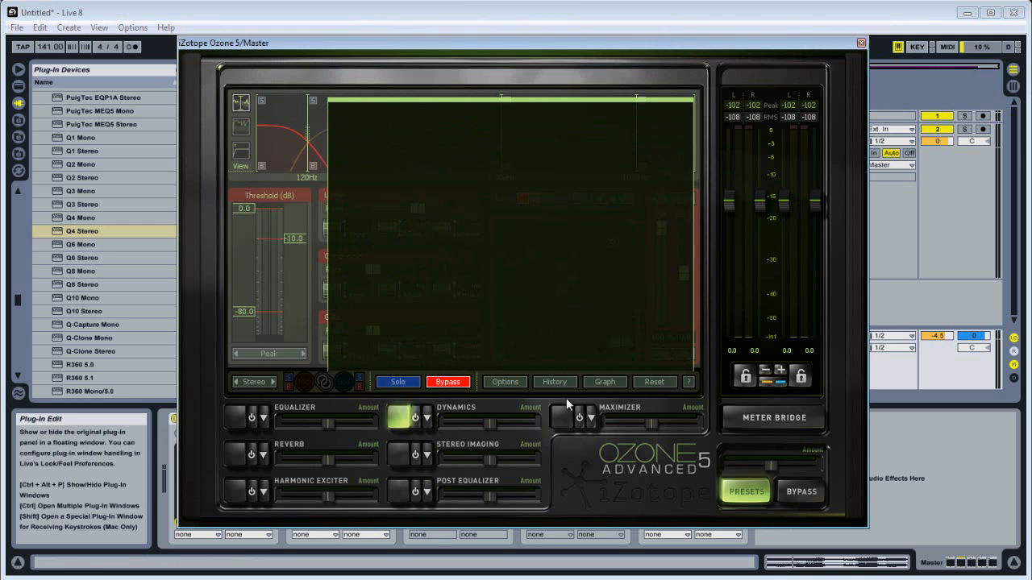
# View Ozone's Equalizer module, leave it switched off, and enable and show the Dynamics module.
pyautogui.click(255, 419)
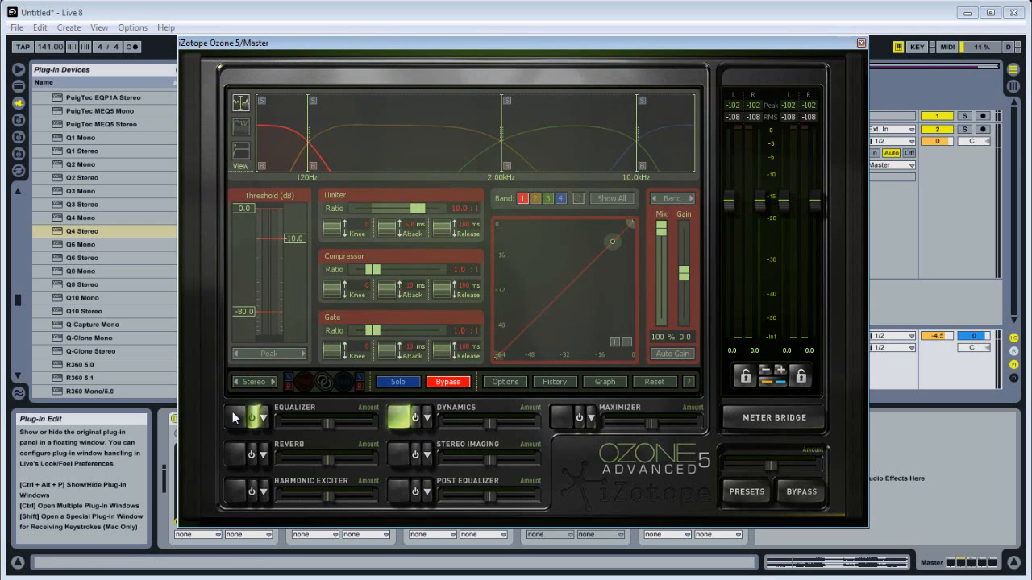
pyautogui.click(252, 418)
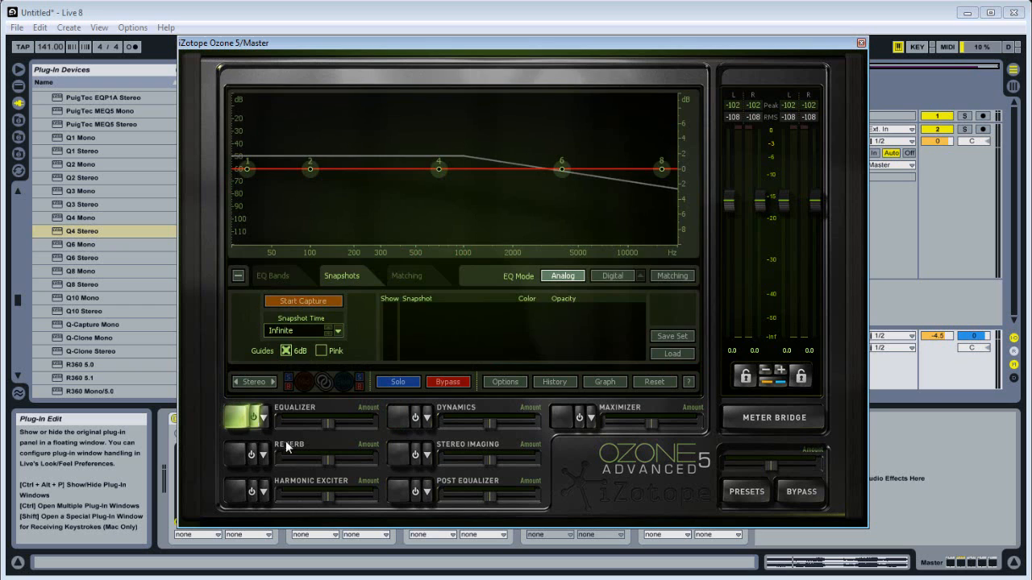
pyautogui.click(400, 416)
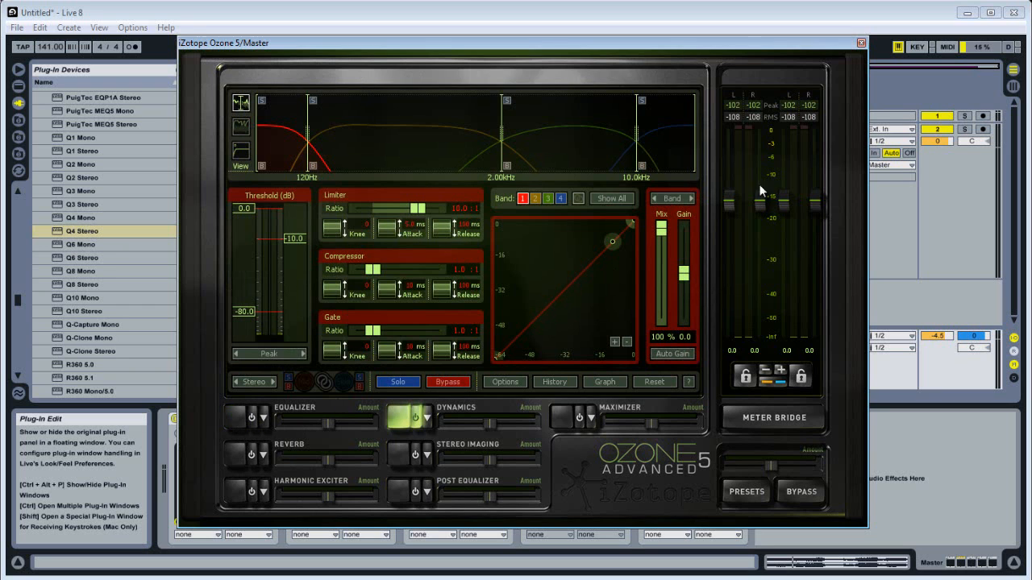
# Move the Ozone window clear of the arrangement, set the playback start to bar 121 on the Trance clip and reposition the window.
pyautogui.moveTo(770, 43); pyautogui.dragTo(750, 189)
pyautogui.moveTo(818, 158); pyautogui.dragTo(893, 175)
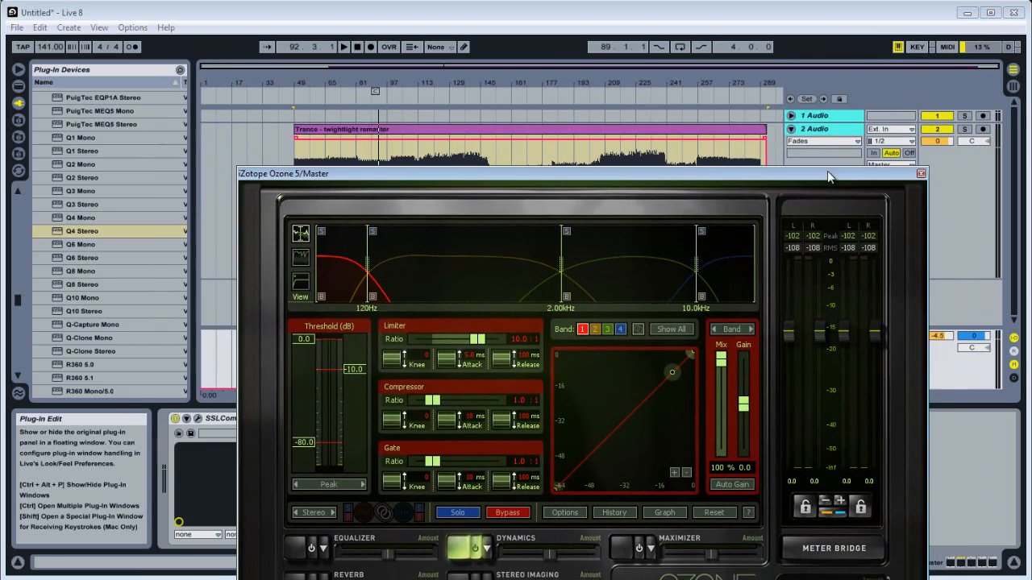
pyautogui.click(423, 97)
pyautogui.moveTo(471, 174)
pyautogui.mouseDown()
pyautogui.moveTo(495, 76)
pyautogui.moveTo(484, 70)
pyautogui.moveTo(589, 72)
pyautogui.mouseUp()
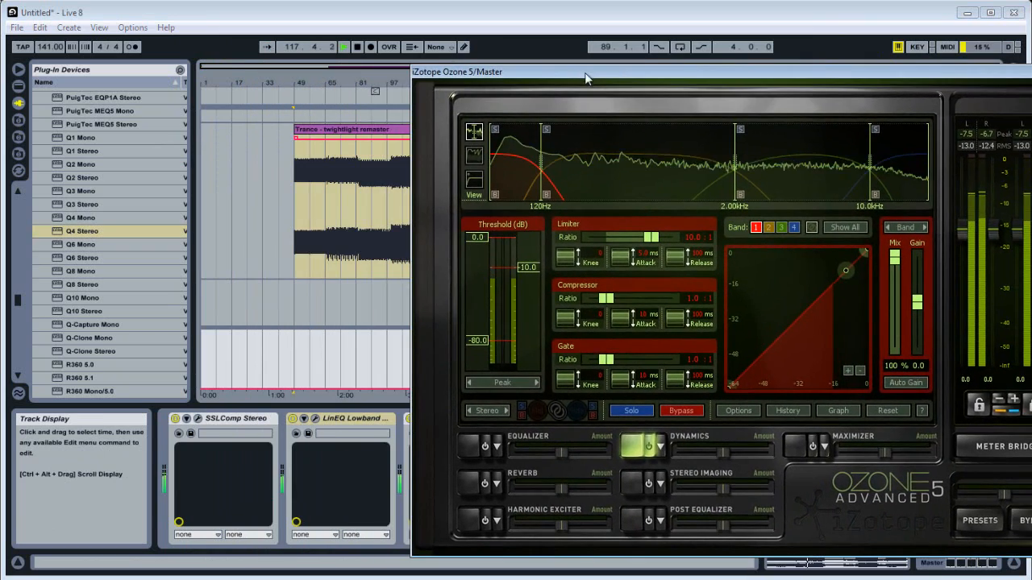
pyautogui.moveTo(442, 75); pyautogui.dragTo(266, 204)
pyautogui.click(435, 156)
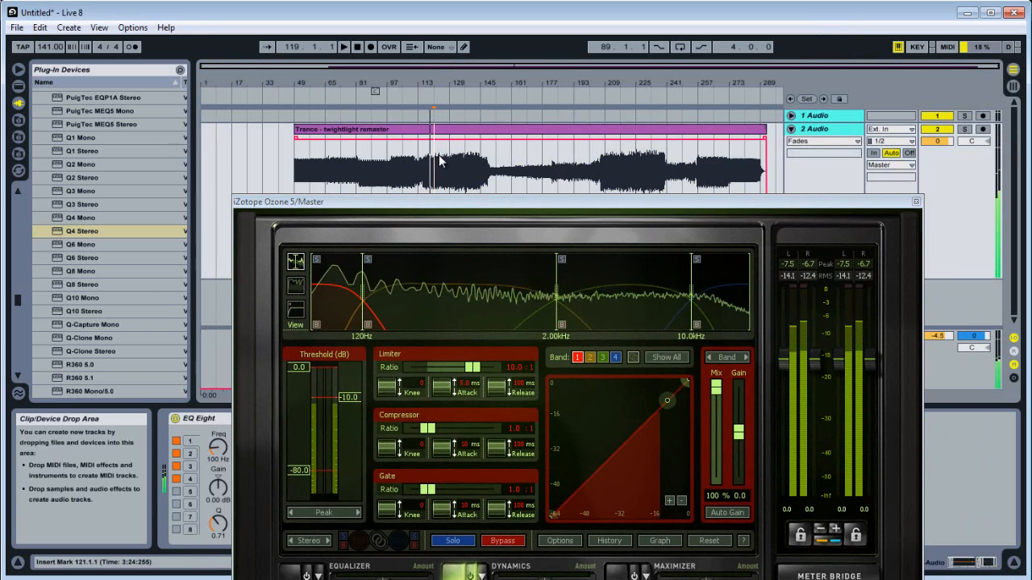
pyautogui.press('space')
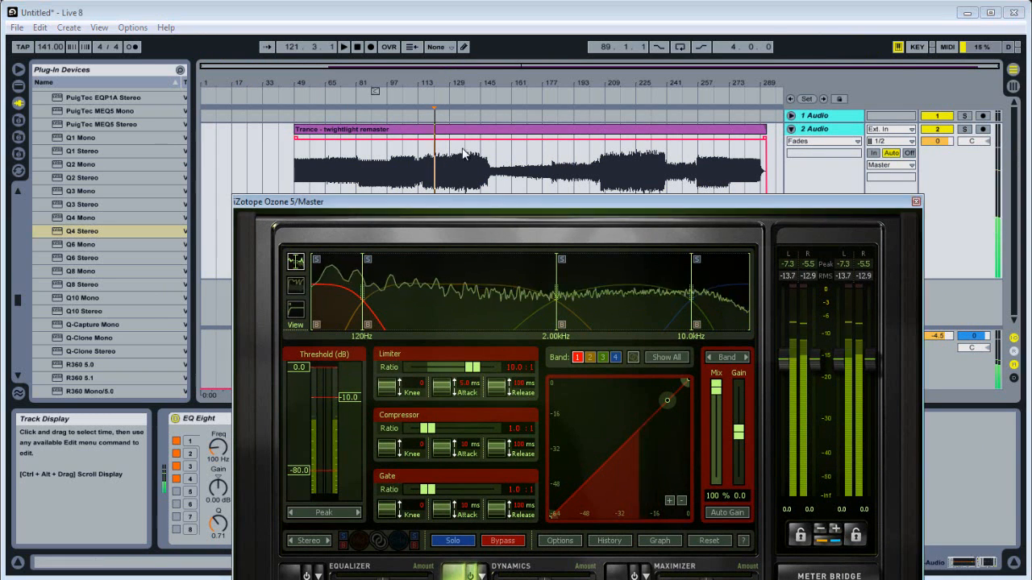
pyautogui.moveTo(464, 201); pyautogui.dragTo(462, 75)
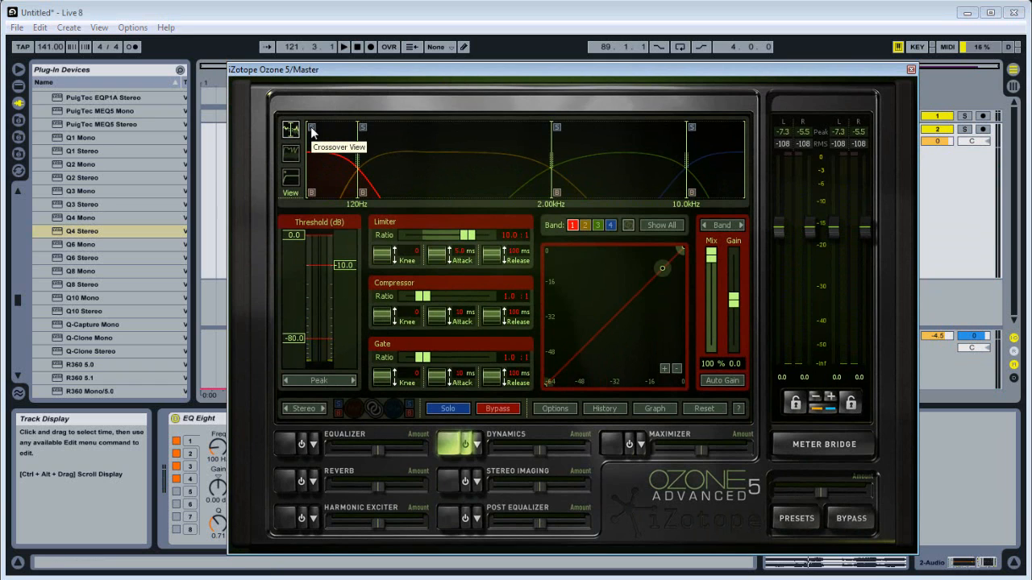
# With band 1 soloed during playback, set its compressor threshold to -12.7 dB and limiter threshold to -11.1 dB.
pyautogui.press('space')
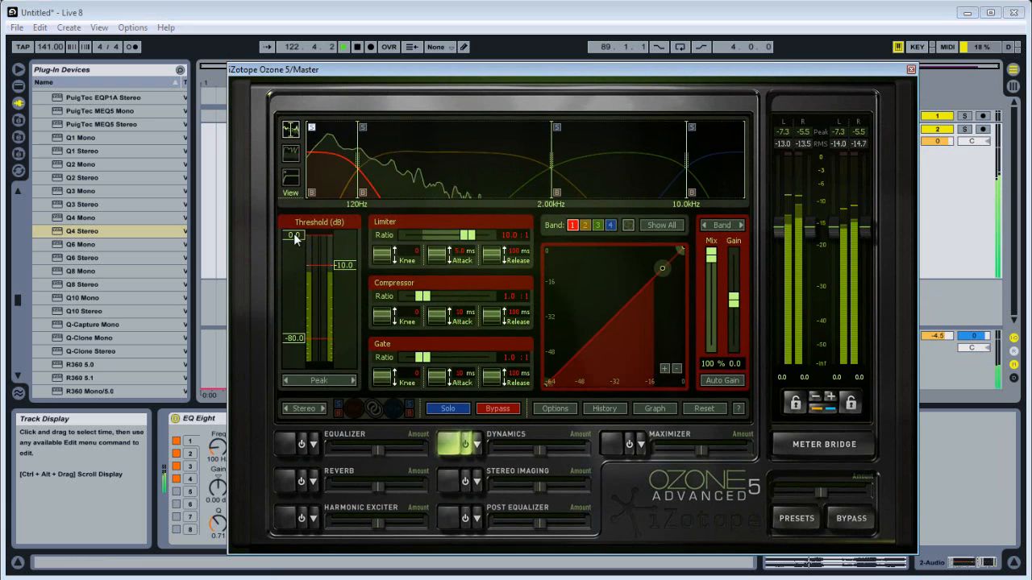
pyautogui.moveTo(343, 266)
pyautogui.mouseDown()
pyautogui.moveTo(345, 277)
pyautogui.moveTo(345, 268)
pyautogui.mouseUp()
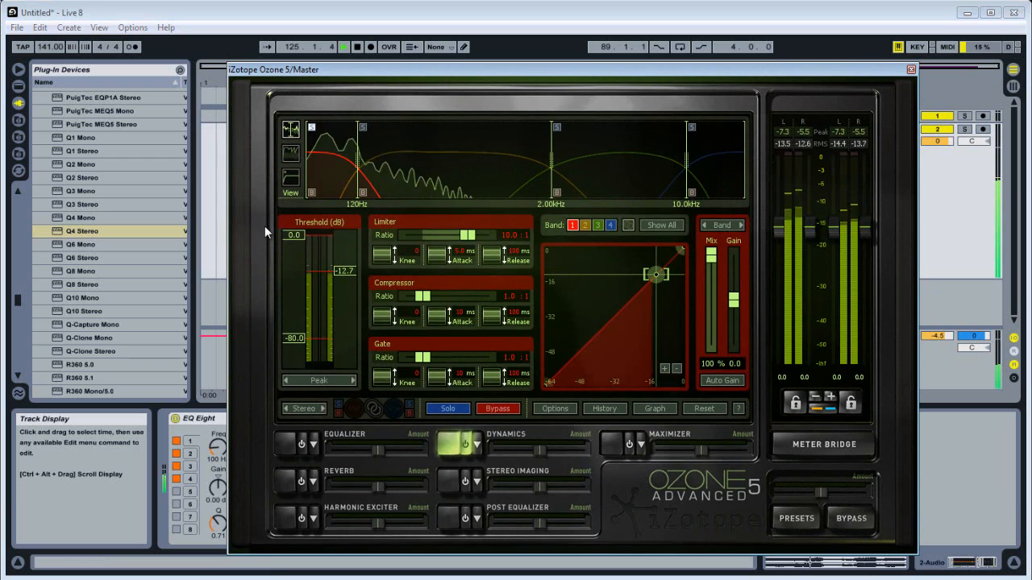
pyautogui.moveTo(288, 235); pyautogui.dragTo(300, 268)
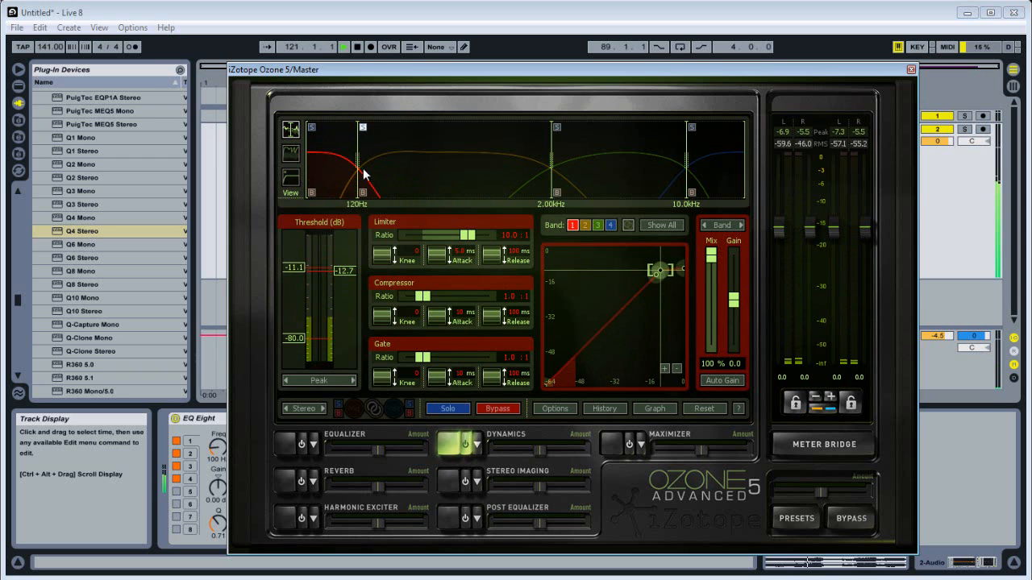
# With band 2 soloed during playback, set both its limiter and compressor thresholds to -16.4 dB.
pyautogui.press('space')
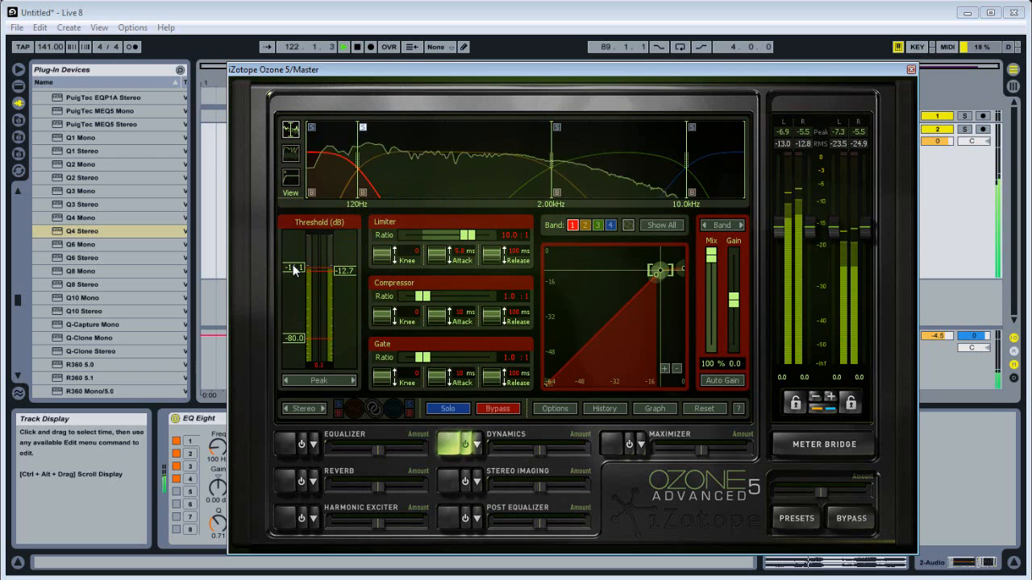
pyautogui.click(381, 156)
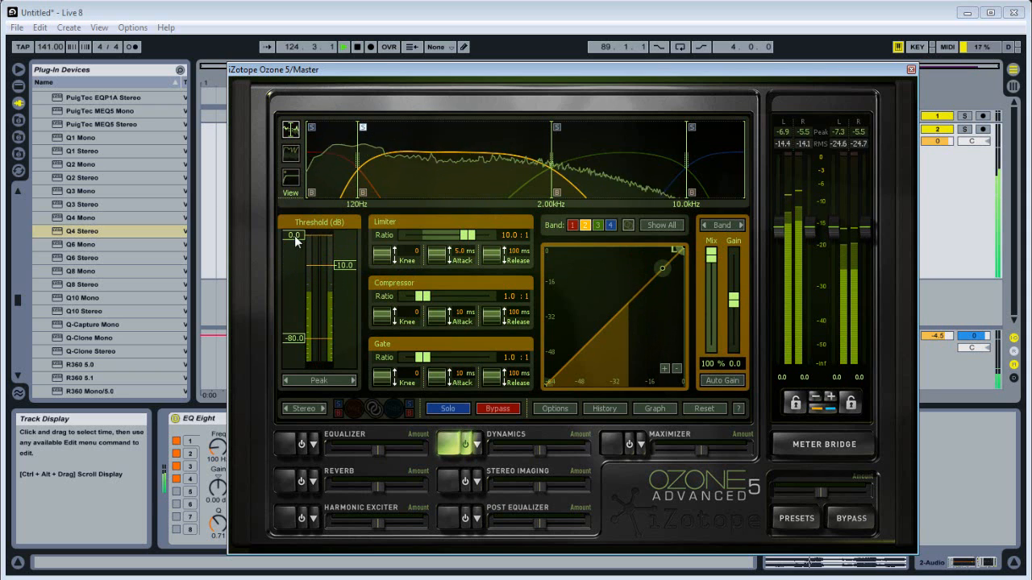
pyautogui.moveTo(342, 264)
pyautogui.mouseDown()
pyautogui.moveTo(310, 280)
pyautogui.moveTo(352, 277)
pyautogui.mouseUp()
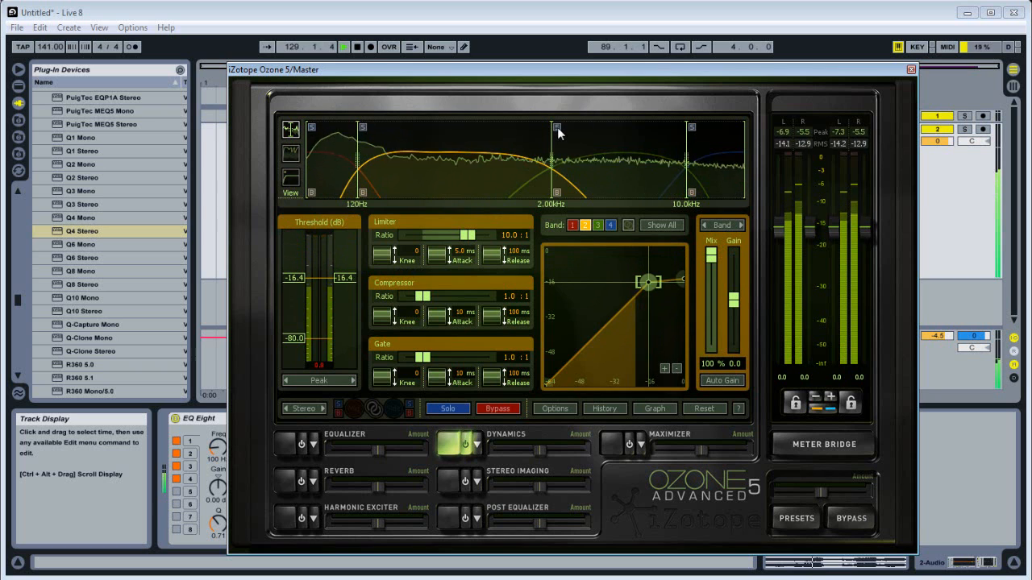
# Solo band 3, replay from bar 121 and set both its limiter and compressor thresholds to -16.4 dB.
pyautogui.click(582, 144)
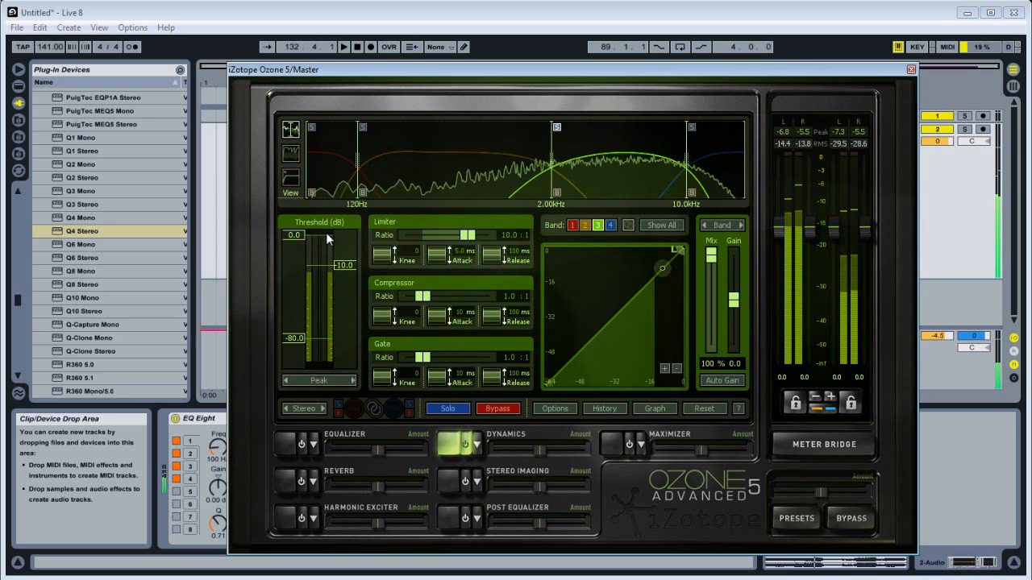
pyautogui.press('space')
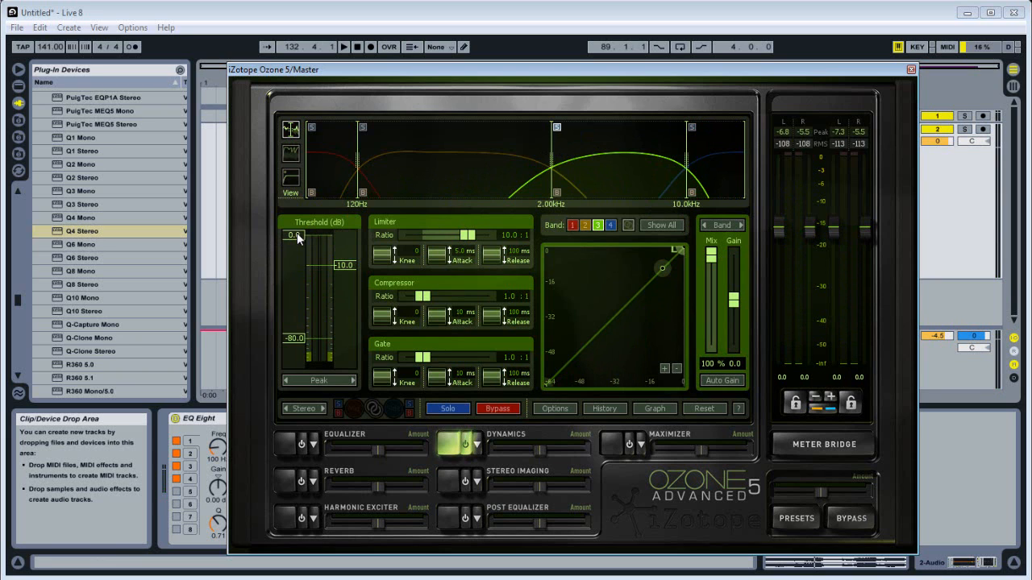
pyautogui.press('space')
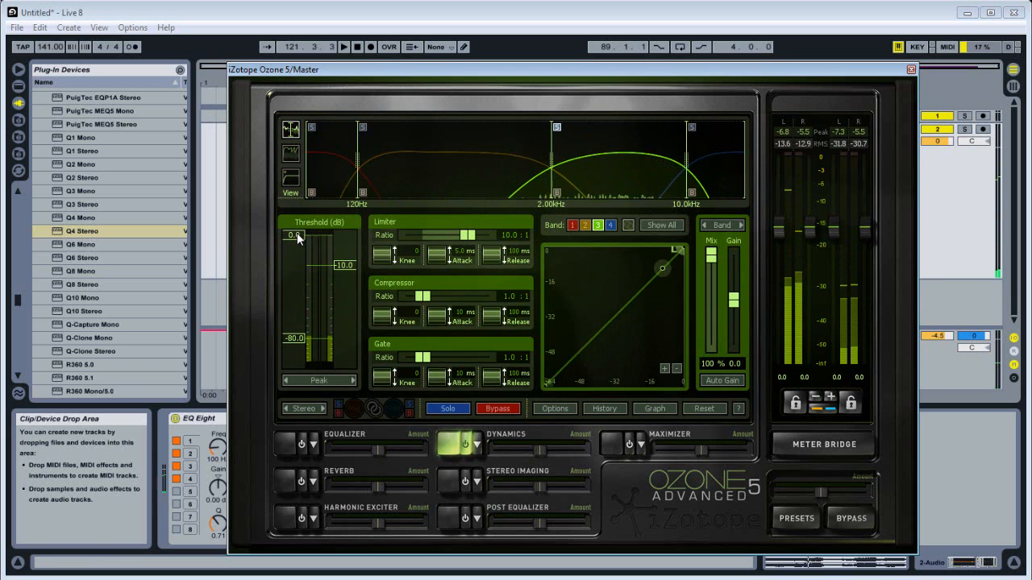
pyautogui.moveTo(296, 233); pyautogui.dragTo(351, 282)
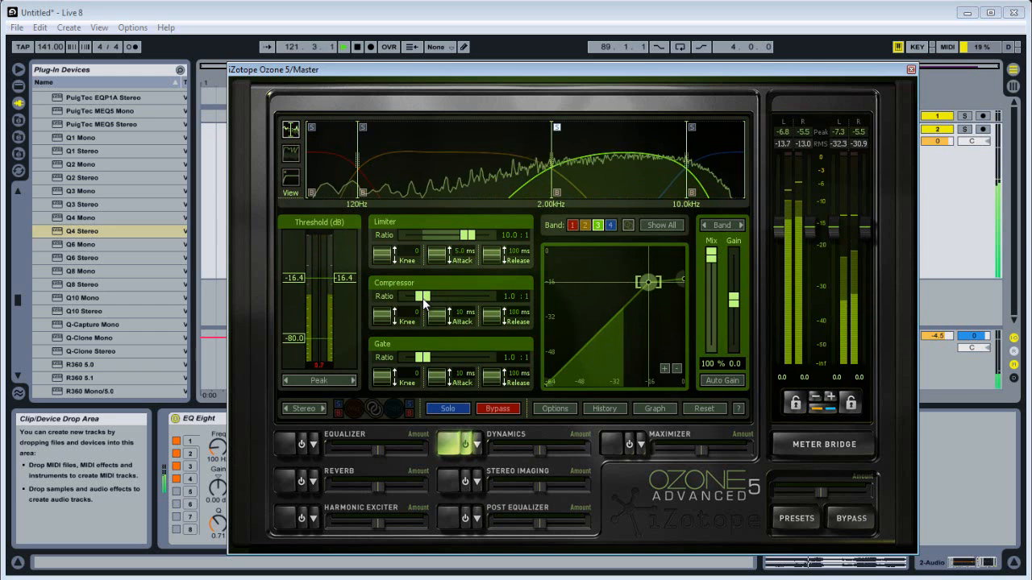
# Solo dynamics band 4, replay from bar 121 and set both its limiter and compressor thresholds to -19.3 dB.
pyautogui.click(705, 140)
pyautogui.press('space')
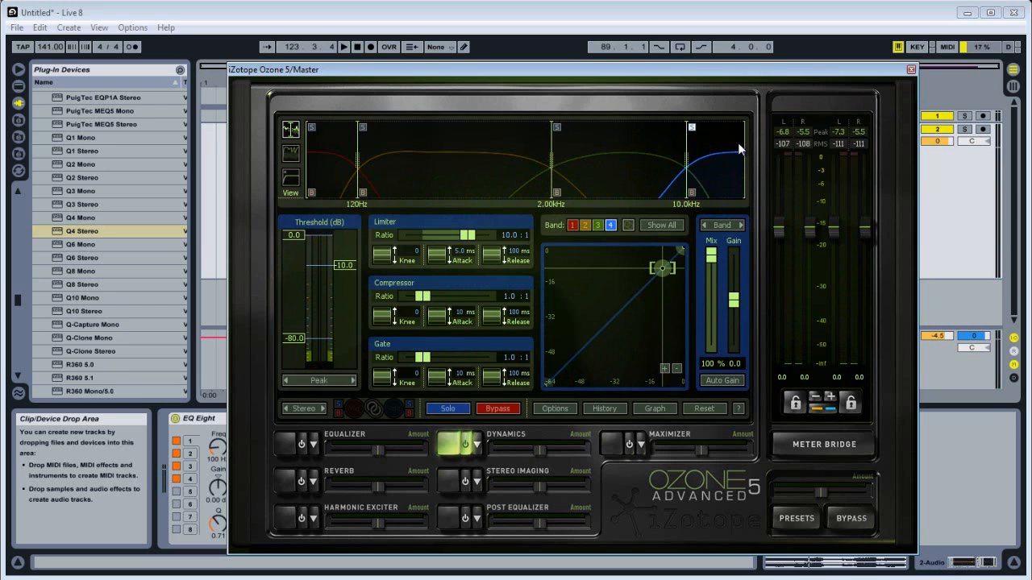
pyautogui.press('space')
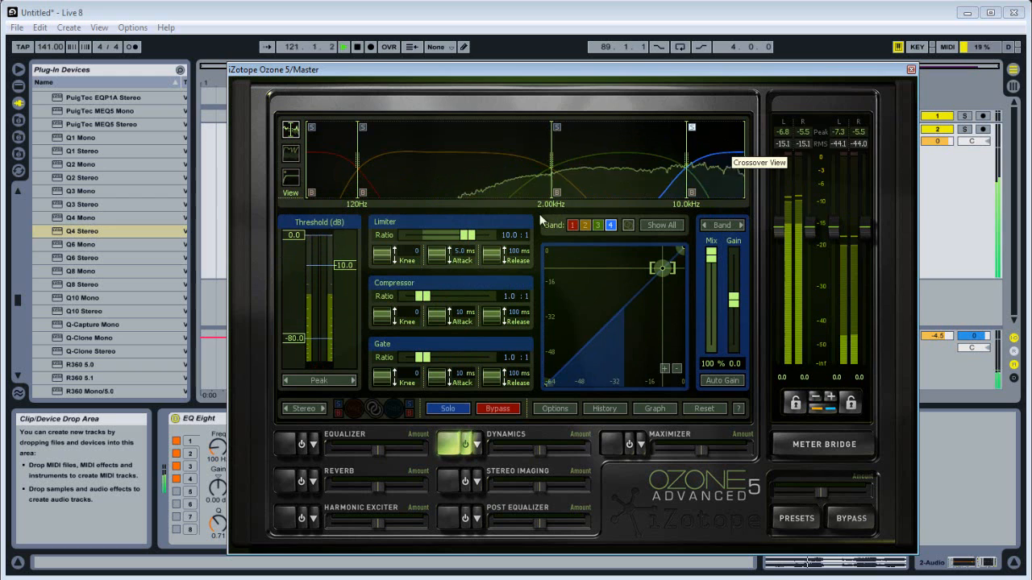
pyautogui.moveTo(287, 258); pyautogui.dragTo(346, 282)
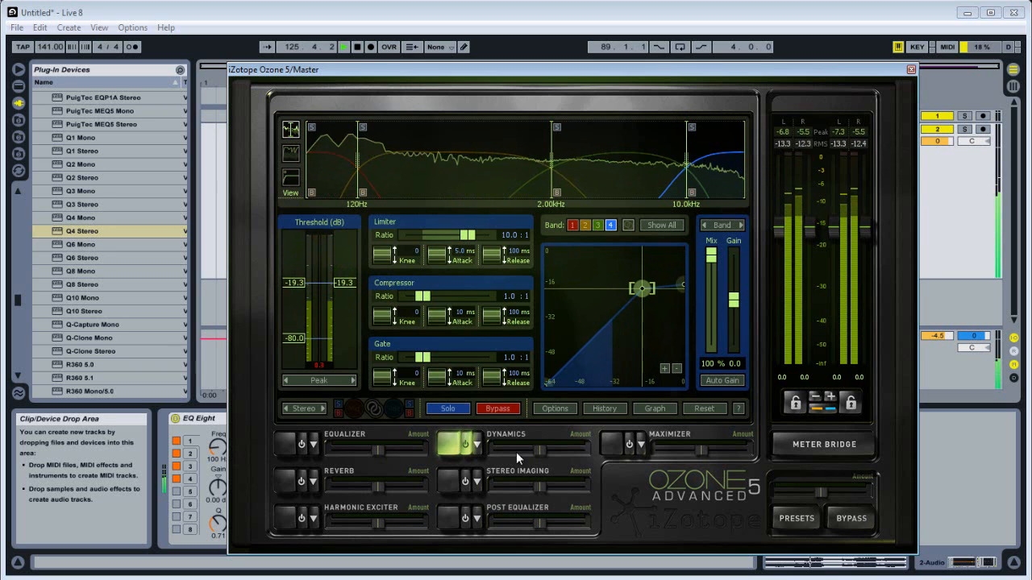
# Enable the Stereo Imaging module and, with band 1 soloed during playback, set its width to -100.0 %.
pyautogui.click(461, 483)
pyautogui.click(452, 481)
pyautogui.press('space')
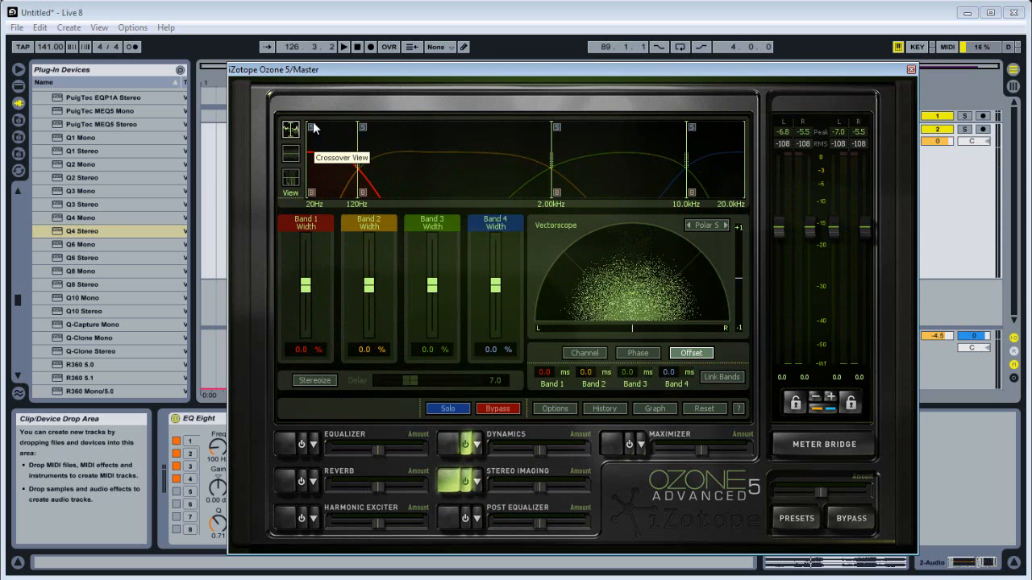
pyautogui.press('space')
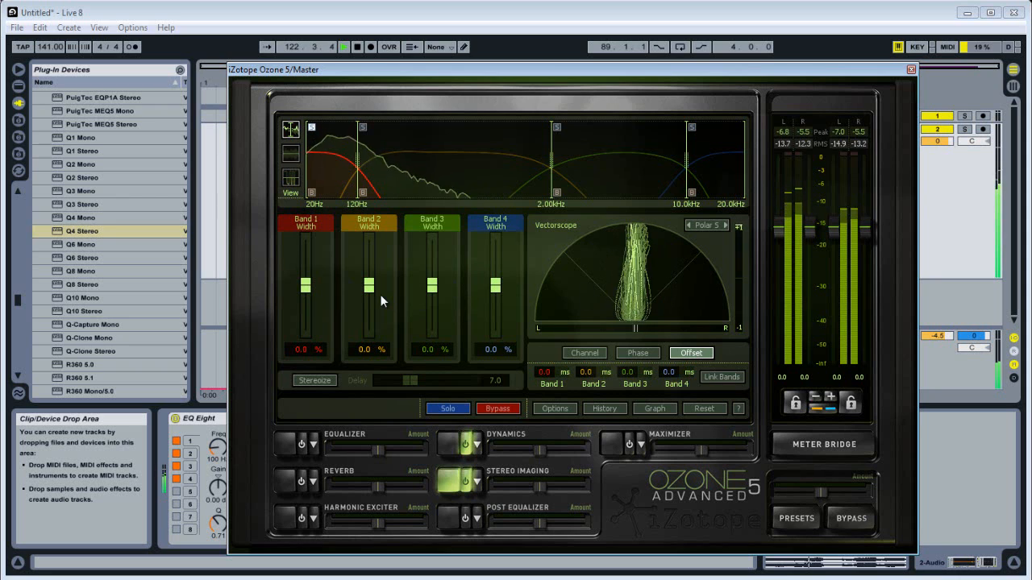
pyautogui.press('space')
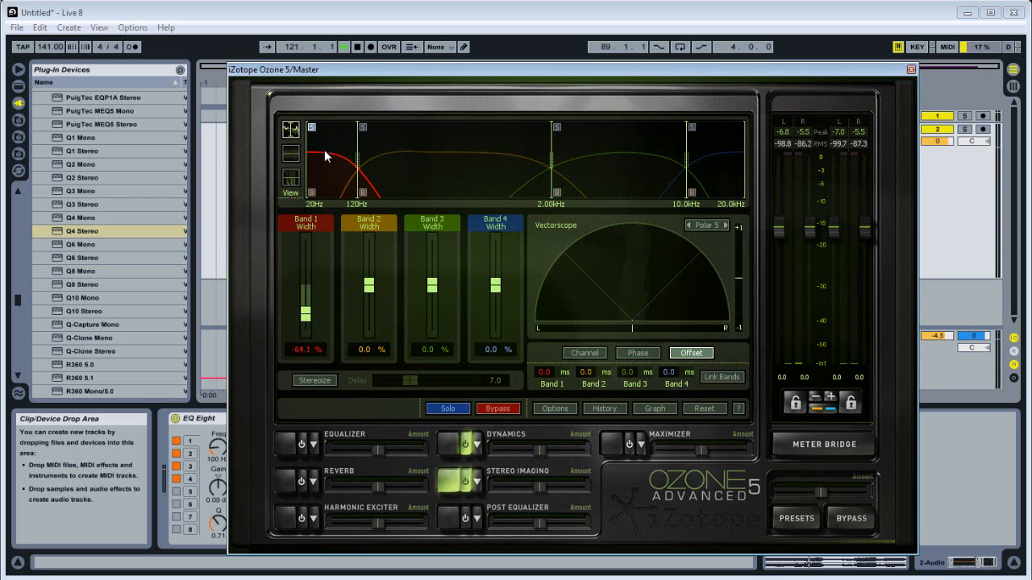
pyautogui.press('space')
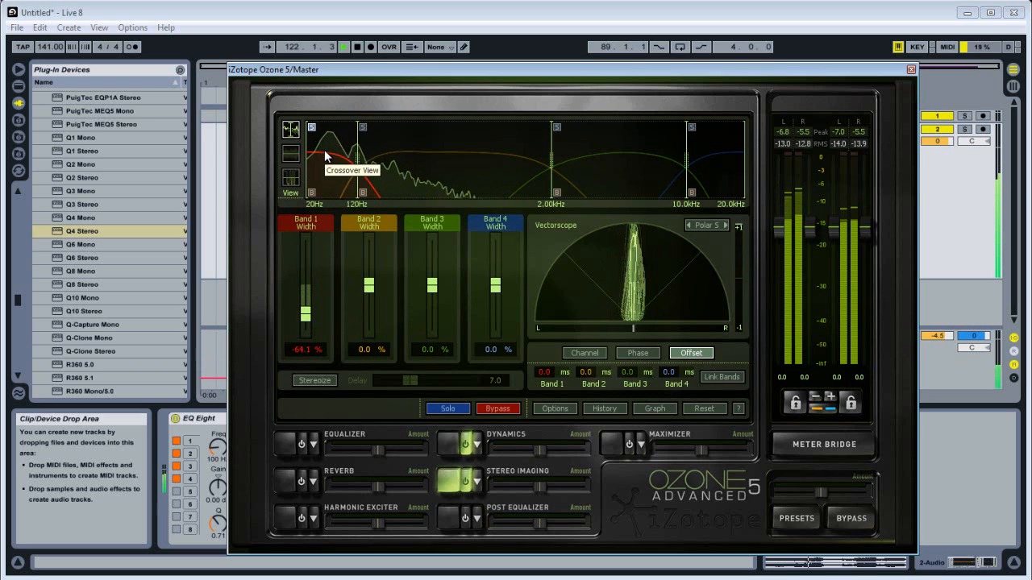
pyautogui.moveTo(306, 314); pyautogui.dragTo(306, 332)
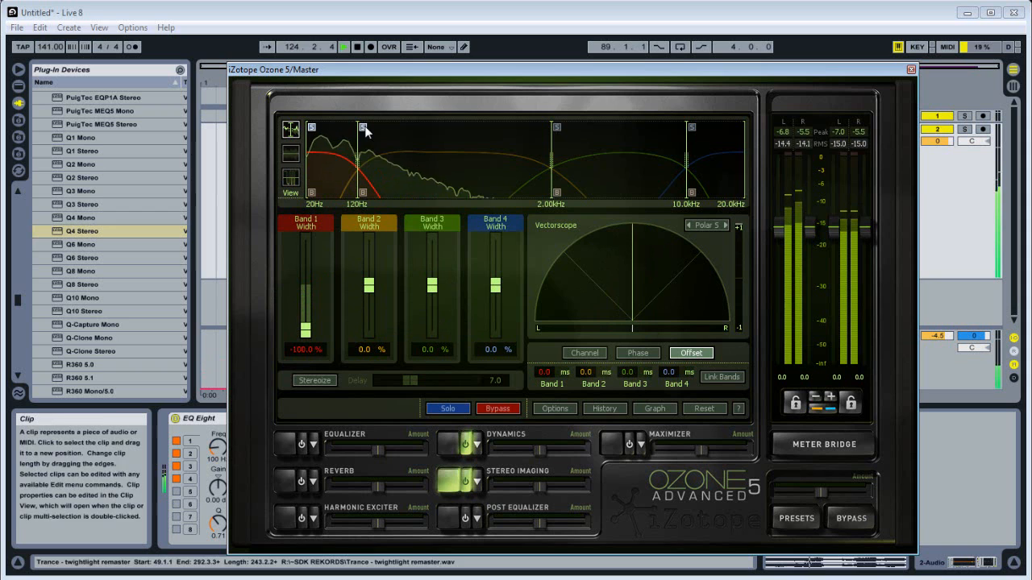
# Set the stereo width of band 2 to -29.7 % and clear the band solos.
pyautogui.moveTo(369, 286); pyautogui.dragTo(371, 302)
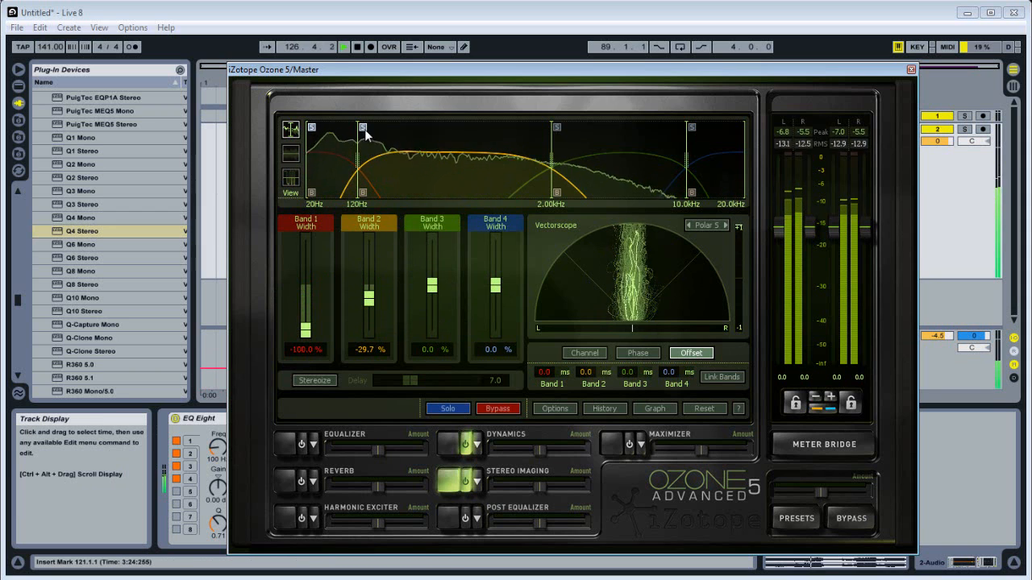
pyautogui.click(311, 126)
pyautogui.click(311, 129)
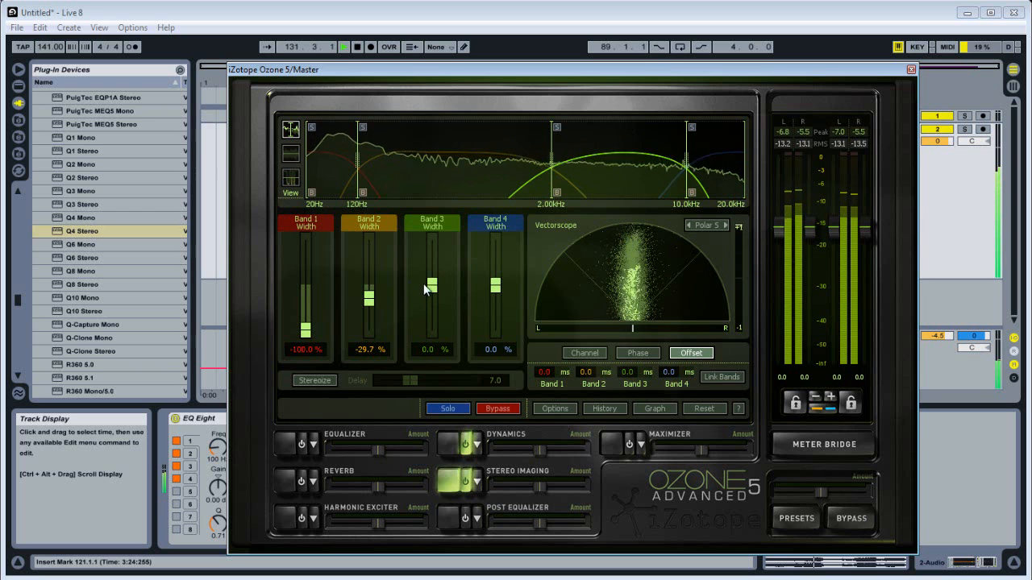
# Widen the two upper bands during playback, band 3 to 17.2 % and band 4 to 18.8 %, and stop playback.
pyautogui.moveTo(432, 286)
pyautogui.mouseDown()
pyautogui.moveTo(434, 254)
pyautogui.moveTo(438, 275)
pyautogui.mouseUp()
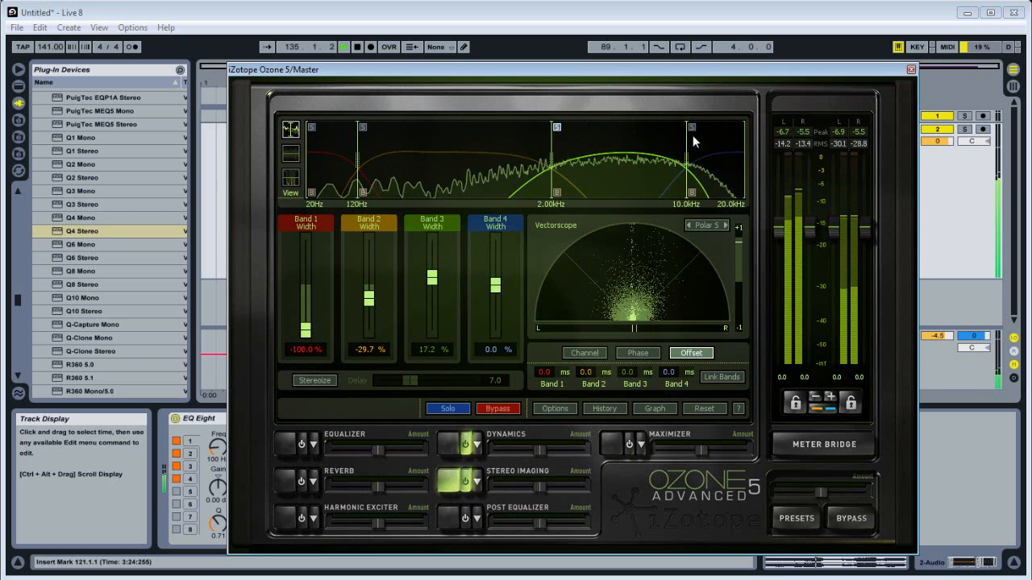
pyautogui.moveTo(497, 284); pyautogui.dragTo(496, 276)
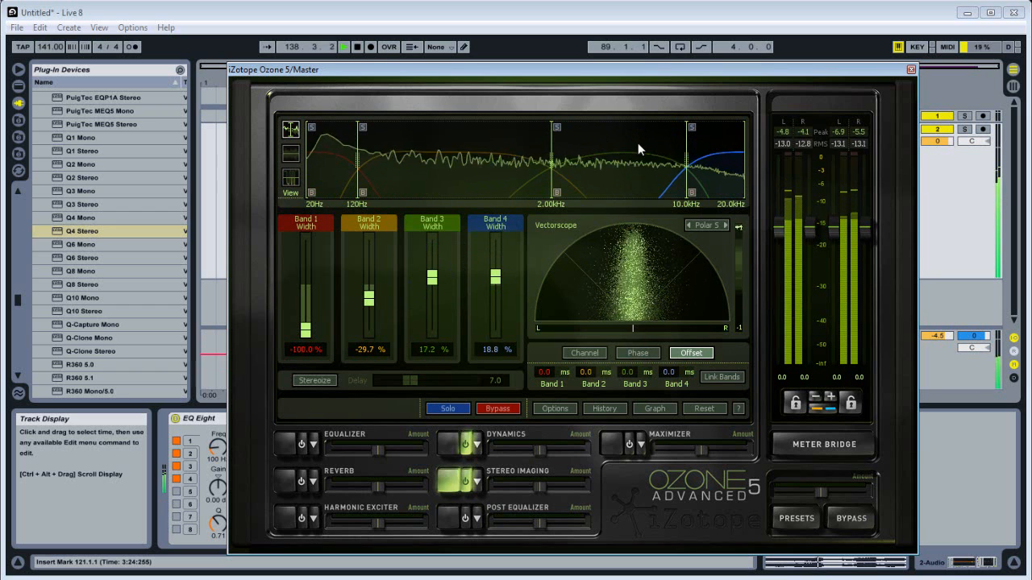
pyautogui.press('space')
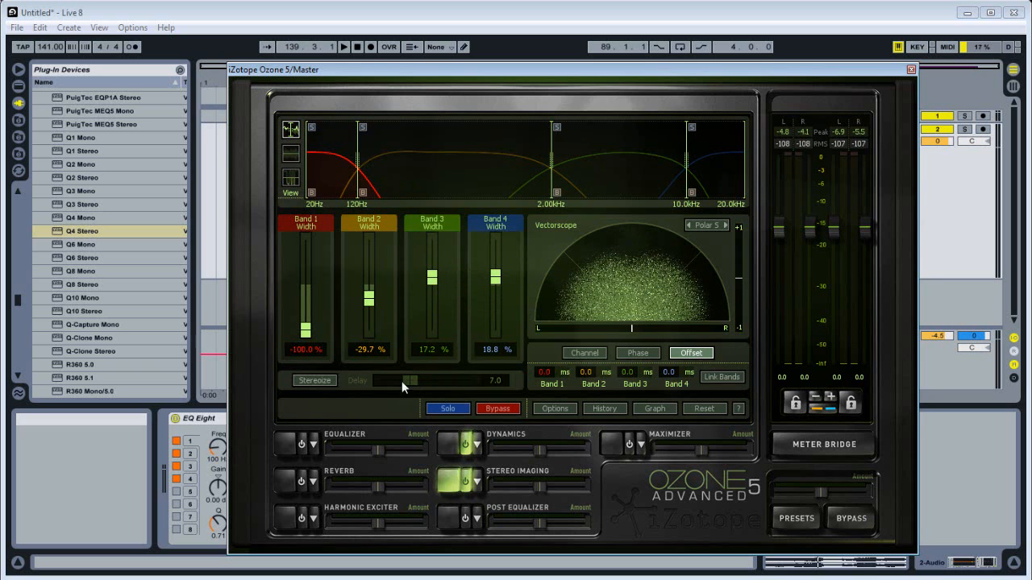
# Switch the Post Equalizer back off after opening it, and set up the Reverb in Arena mode with a 5.5 % wet mix and Solo Wet off.
pyautogui.click(449, 519)
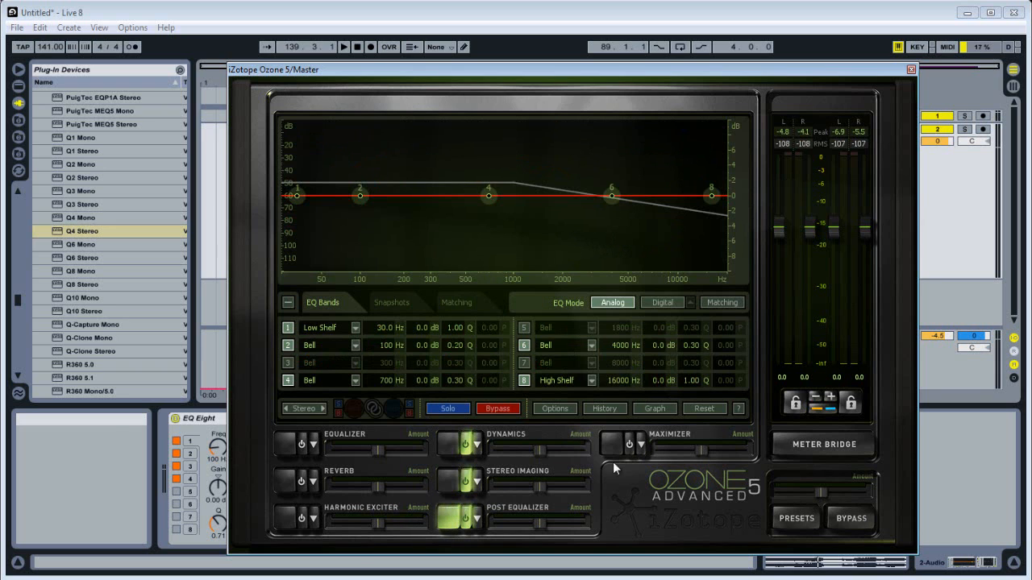
pyautogui.click(465, 520)
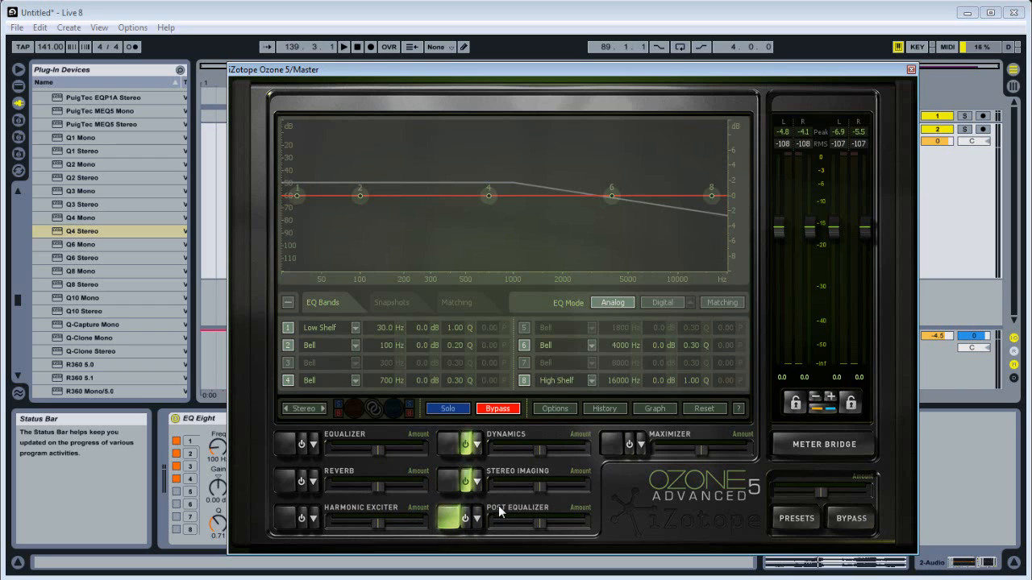
pyautogui.click(287, 484)
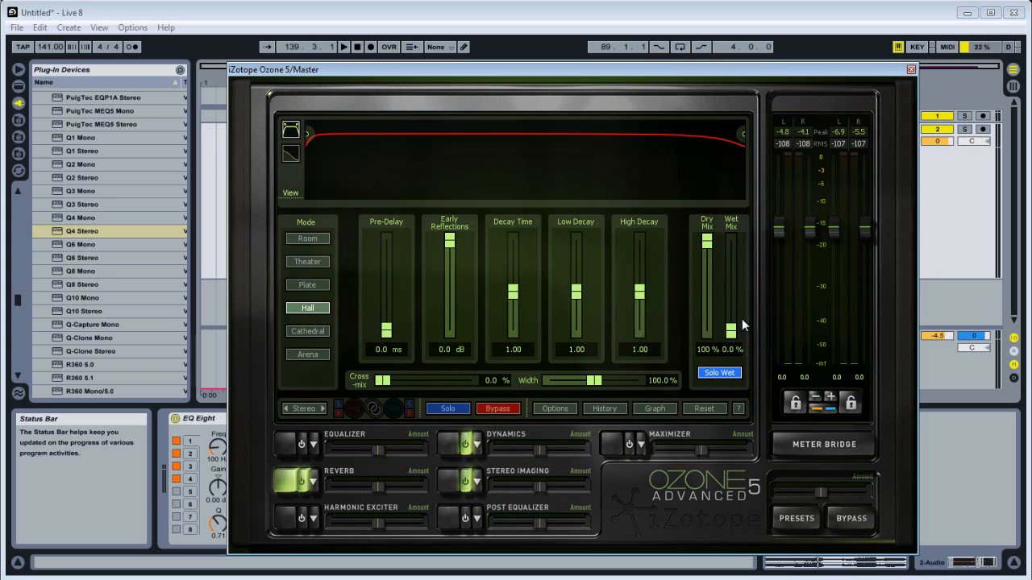
pyautogui.press('space')
pyautogui.moveTo(732, 329)
pyautogui.mouseDown()
pyautogui.moveTo(735, 312)
pyautogui.moveTo(722, 324)
pyautogui.moveTo(737, 323)
pyautogui.mouseUp()
pyautogui.click(307, 354)
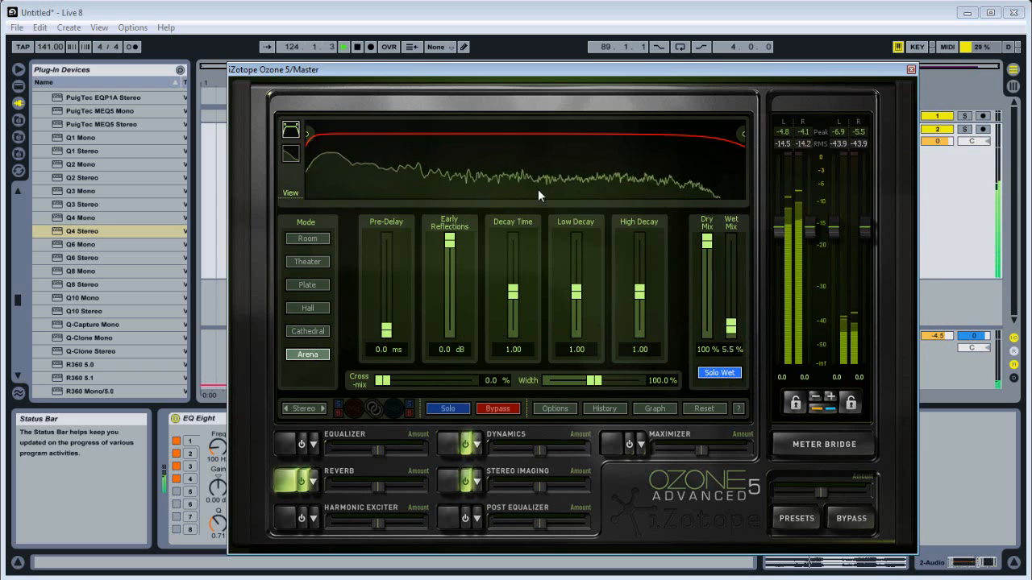
pyautogui.click(725, 375)
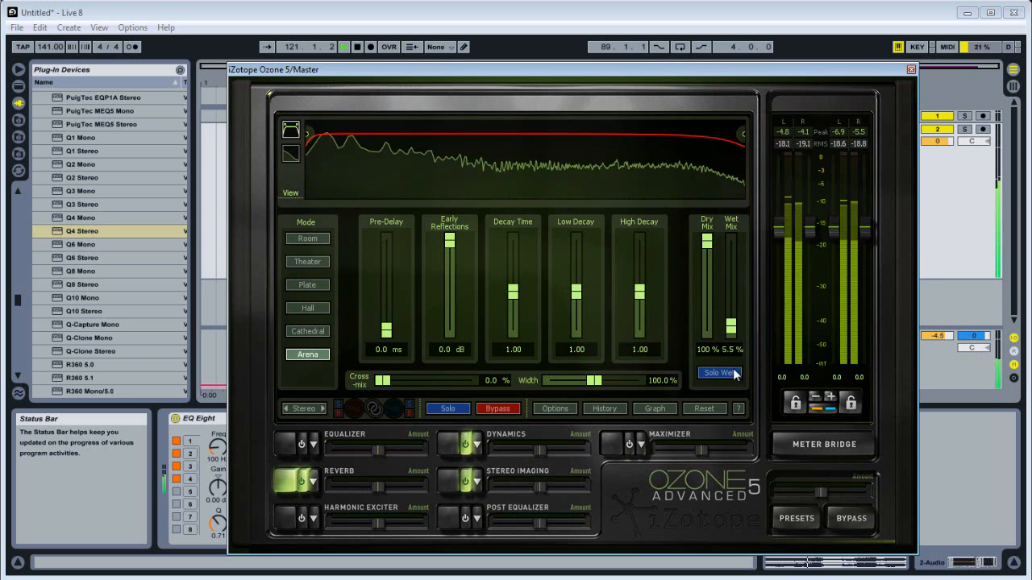
pyautogui.click(301, 483)
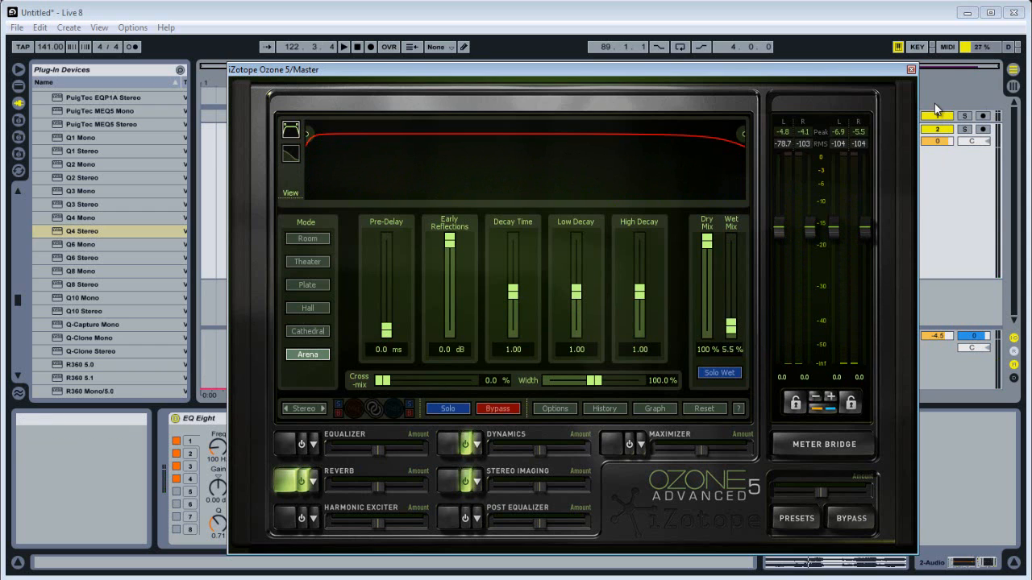
# Close Ozone, show the Master device chain and insert PSP VintageWarmer2 between iZotope Ozone 5 and Q4 Stereo.
pyautogui.click(911, 70)
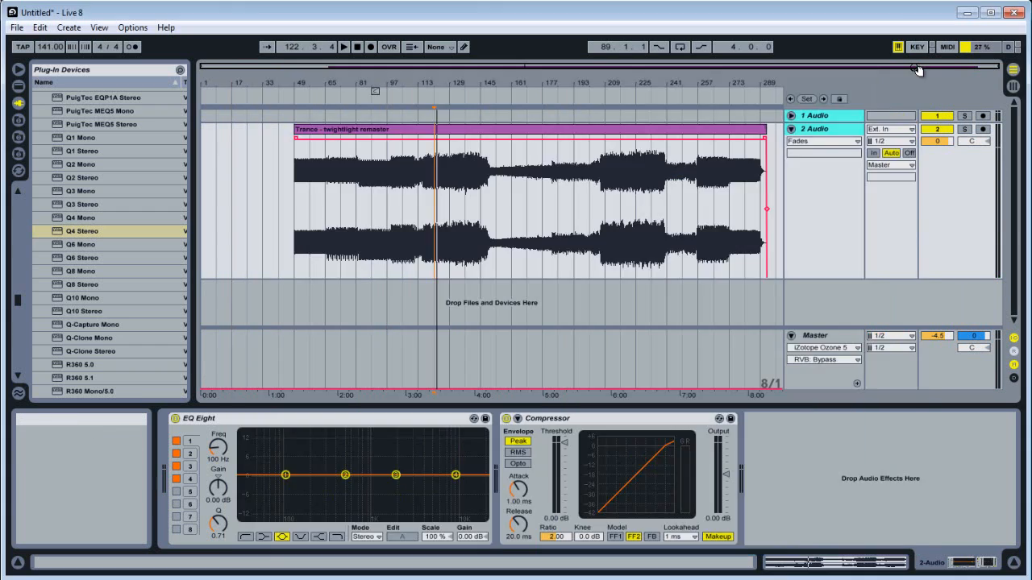
pyautogui.click(814, 335)
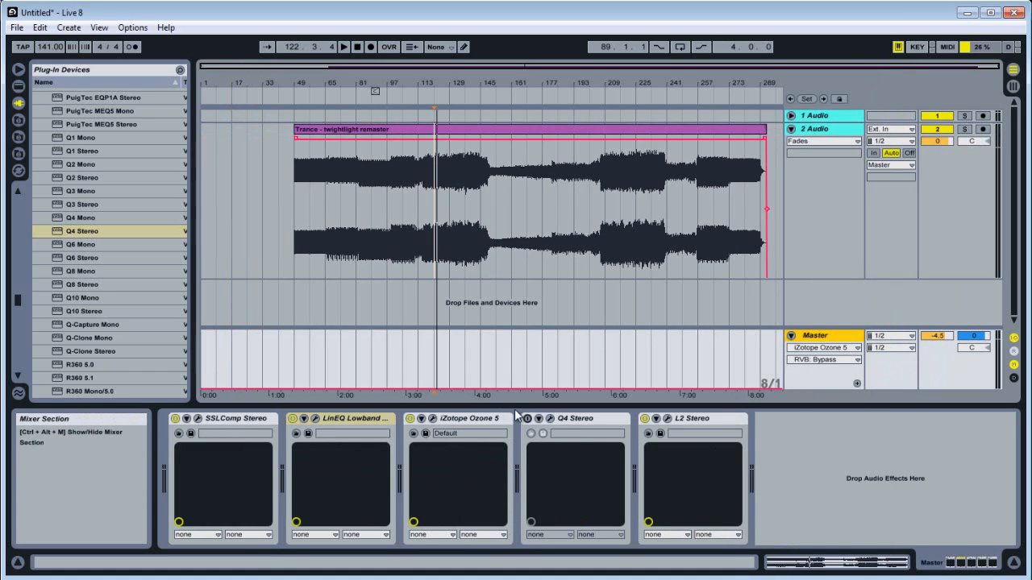
pyautogui.click(579, 418)
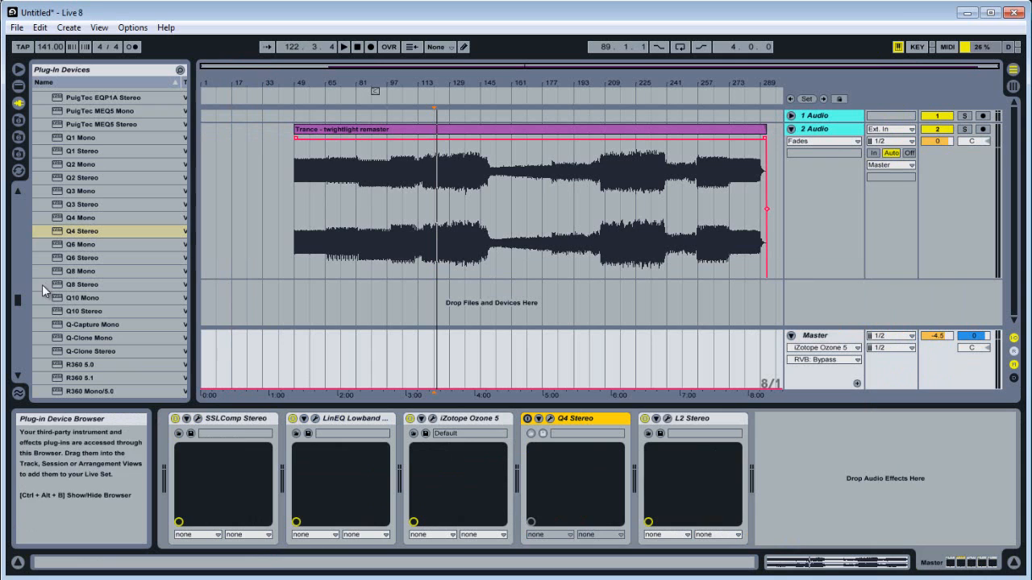
pyautogui.moveTo(20, 302); pyautogui.dragTo(23, 195)
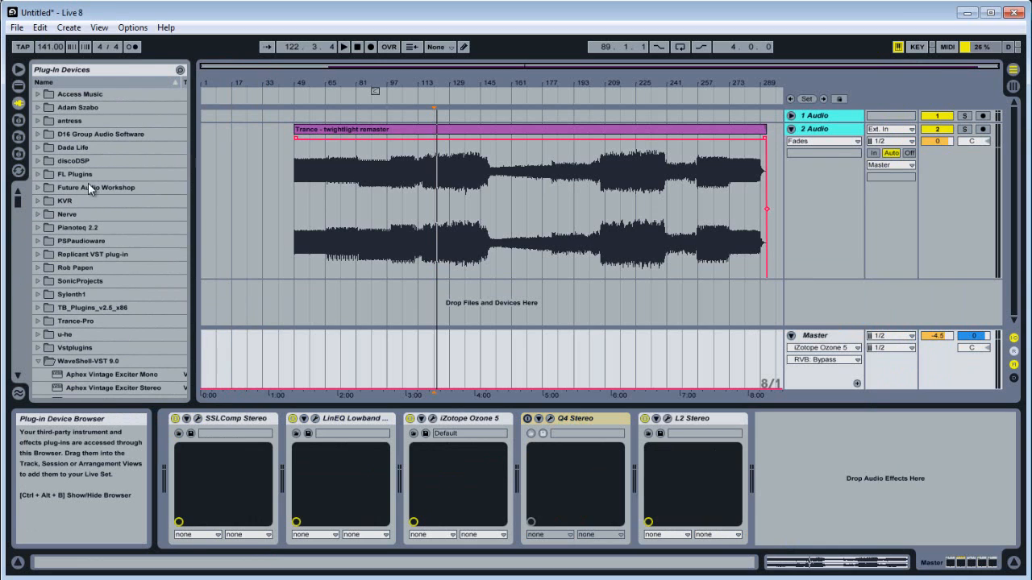
pyautogui.click(39, 241)
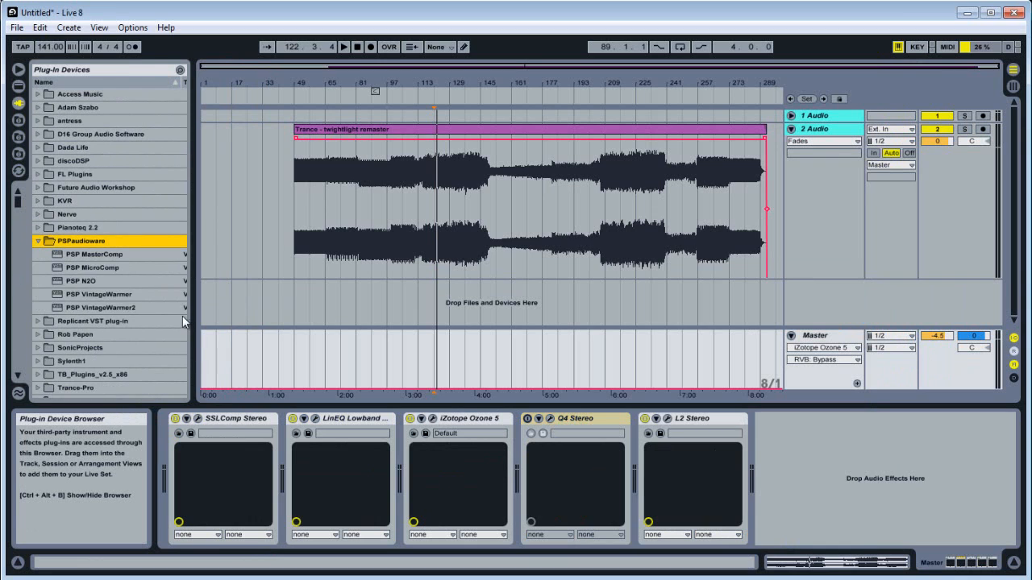
pyautogui.moveTo(116, 308); pyautogui.dragTo(493, 434)
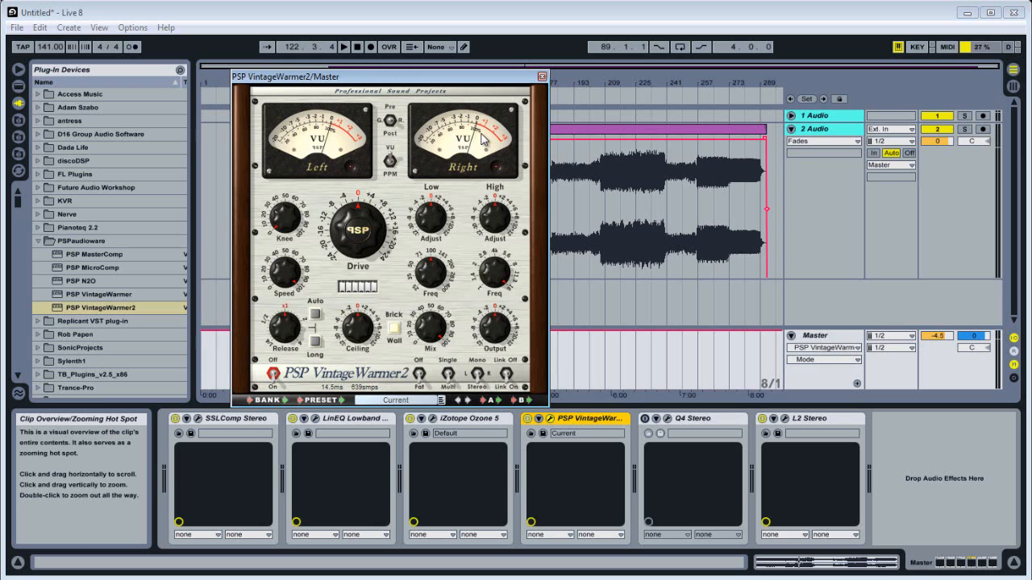
# Raise the VintageWarmer2 drive to about +3.4 during playback and close its window.
pyautogui.press('space')
pyautogui.moveTo(489, 79); pyautogui.dragTo(555, 130)
pyautogui.moveTo(427, 300); pyautogui.dragTo(427, 283)
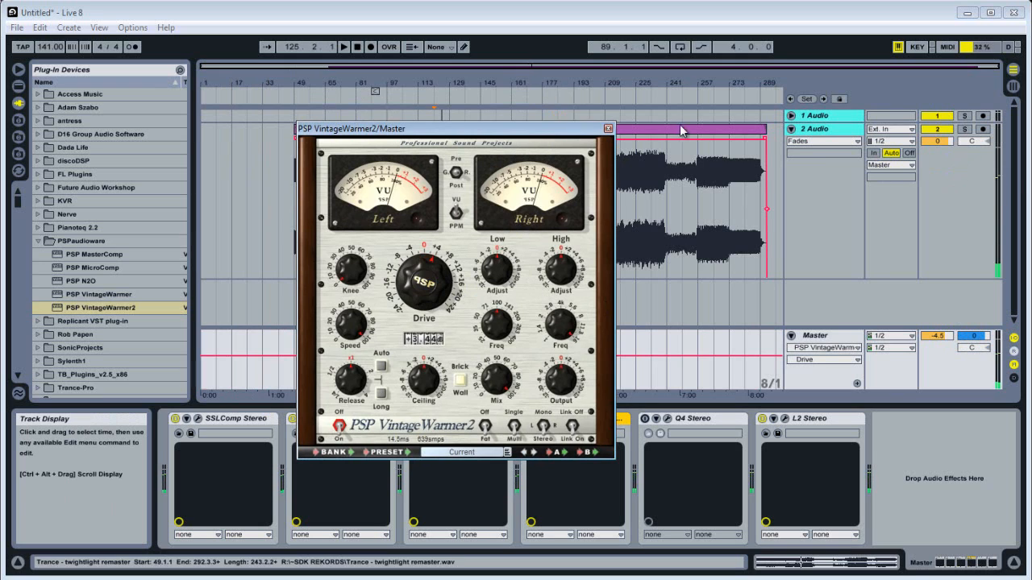
pyautogui.click(609, 129)
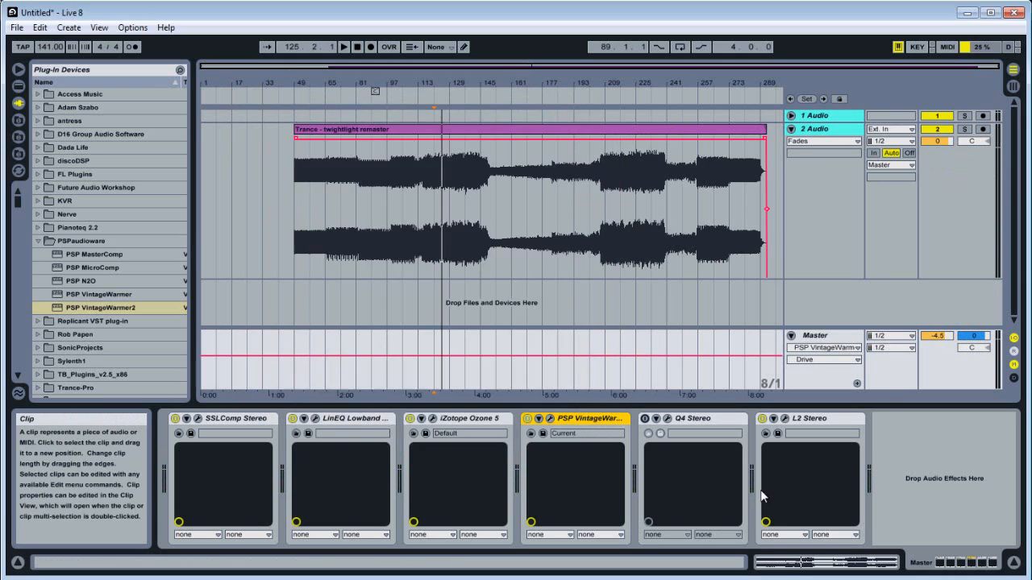
# Activate Q4 Stereo, boost band 3 by 1.5 dB at 565 Hz and band 4 by 1.3 dB at 4147 Hz, and compare with bypass.
pyautogui.click(668, 418)
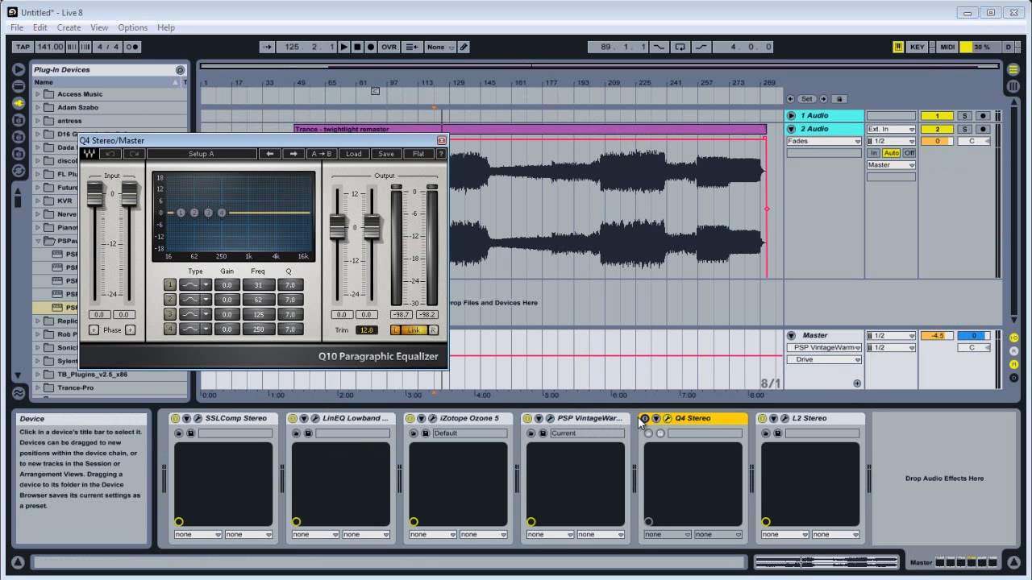
pyautogui.press('space')
pyautogui.moveTo(222, 213); pyautogui.dragTo(254, 173)
pyautogui.moveTo(205, 215); pyautogui.dragTo(245, 152)
pyautogui.press('space')
pyautogui.click(646, 419)
pyautogui.press('space')
pyautogui.moveTo(247, 195); pyautogui.dragTo(215, 253)
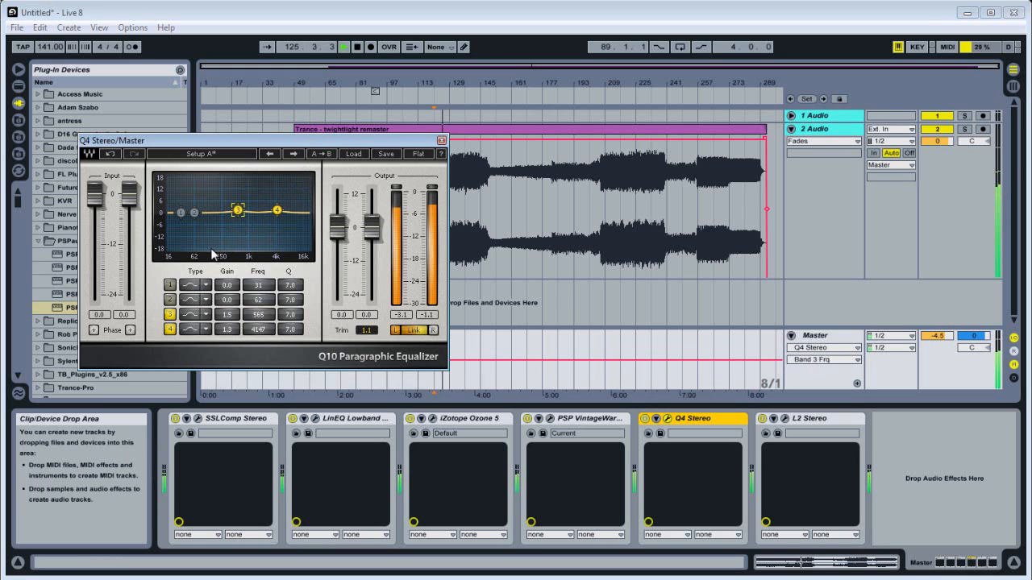
pyautogui.click(645, 420)
pyautogui.click(645, 419)
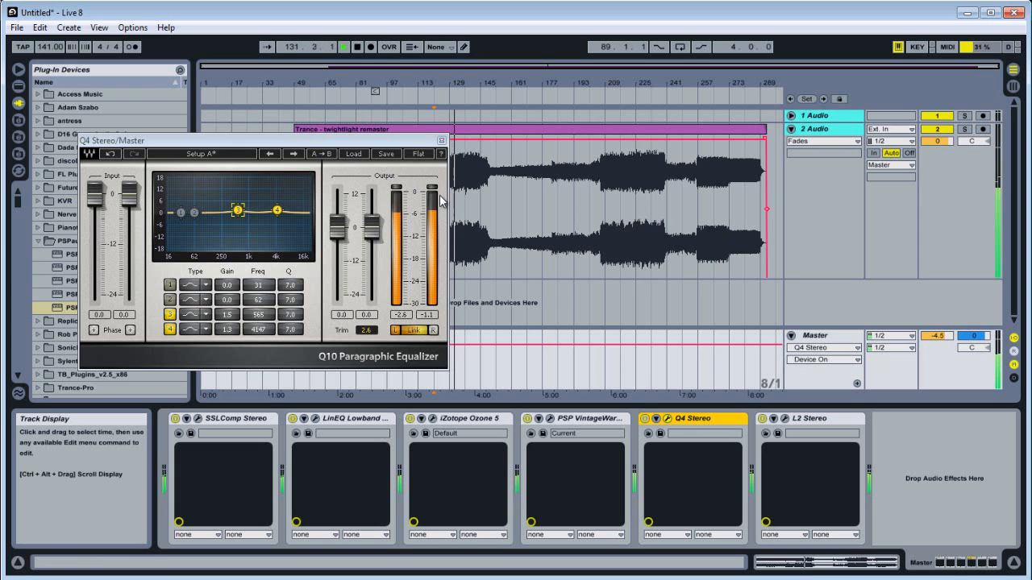
# Close the Q4 window, insert iZotope Ozone 5 Equalizer between Q4 Stereo and L2 Stereo, and move its window fully into view.
pyautogui.click(441, 141)
pyautogui.moveTo(20, 204); pyautogui.dragTo(47, 337)
pyautogui.scroll(15, 43, 339)
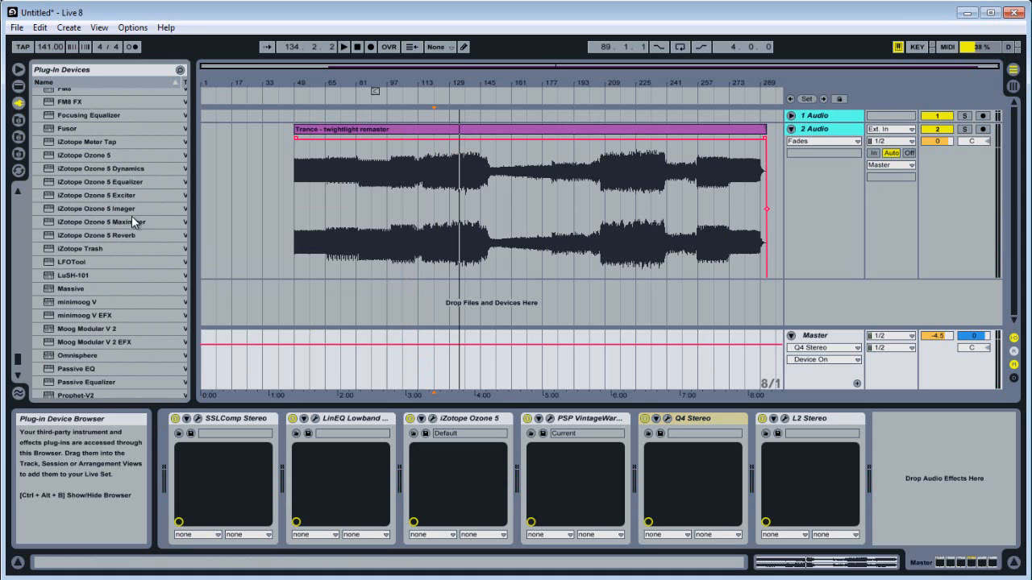
pyautogui.moveTo(119, 182); pyautogui.dragTo(780, 526)
pyautogui.moveTo(902, 545); pyautogui.dragTo(887, 533)
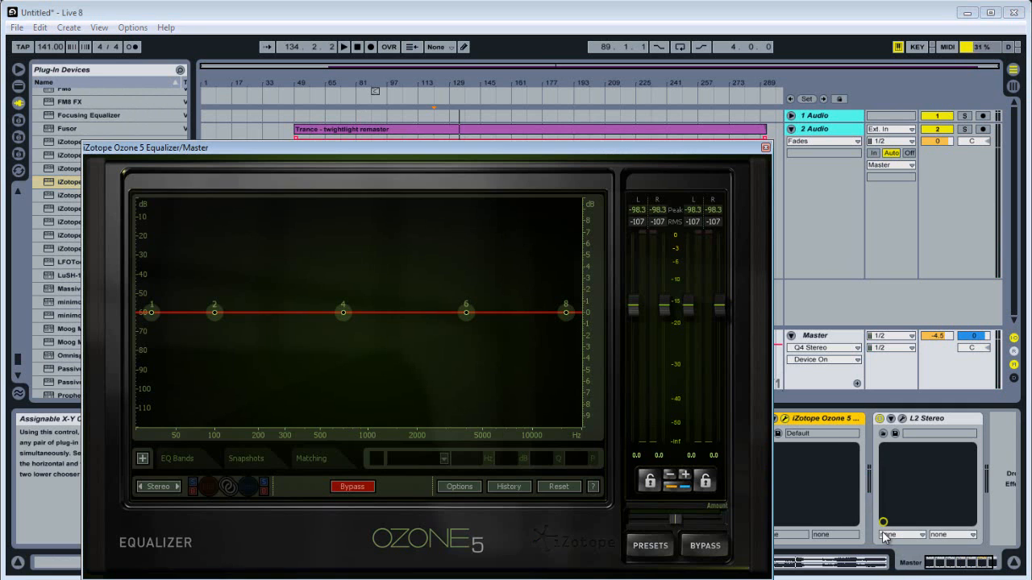
pyautogui.moveTo(601, 149); pyautogui.dragTo(471, 110)
pyautogui.moveTo(549, 92); pyautogui.dragTo(674, 66)
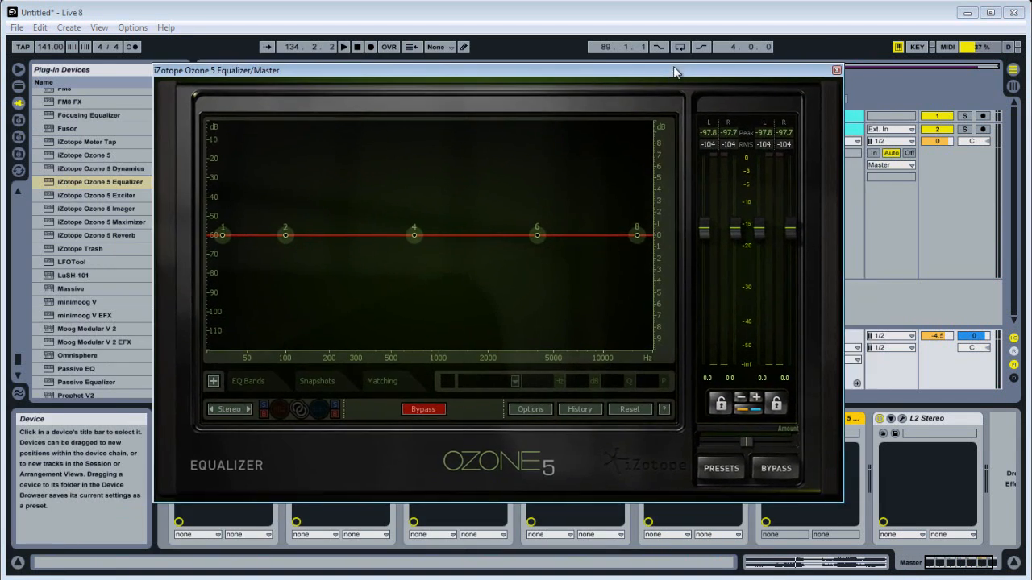
# Set band 8 of the Ozone 5 Equalizer to a brickwall lowpass at 16684 Hz during playback and close the equalizer window.
pyautogui.click(637, 235)
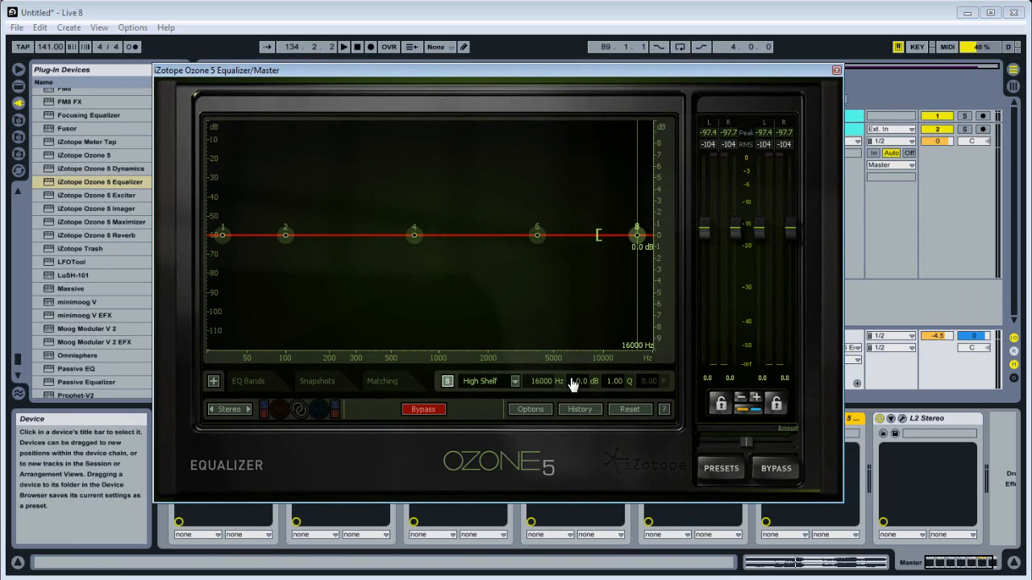
pyautogui.press('space')
pyautogui.click(514, 382)
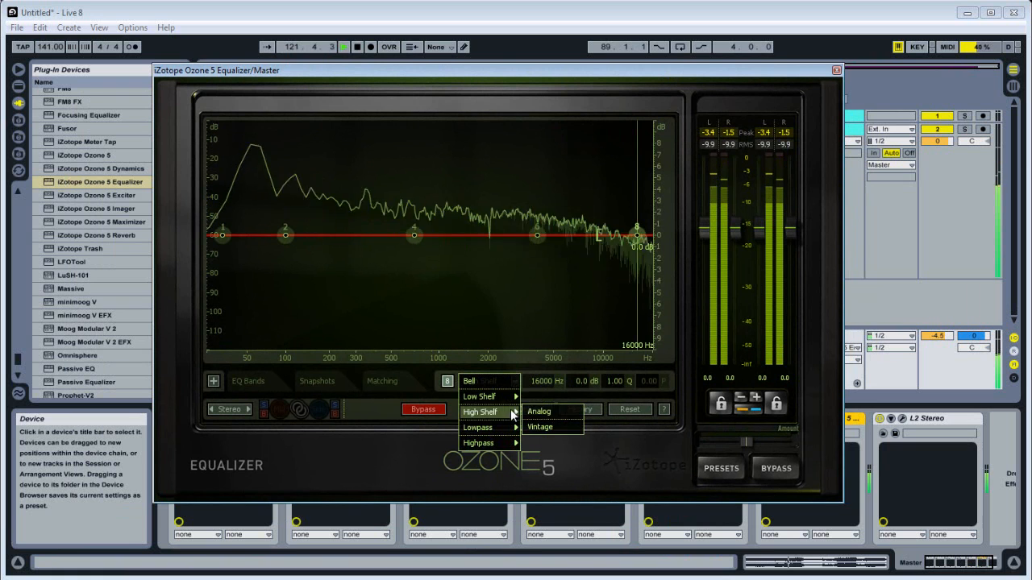
pyautogui.moveTo(506, 428)
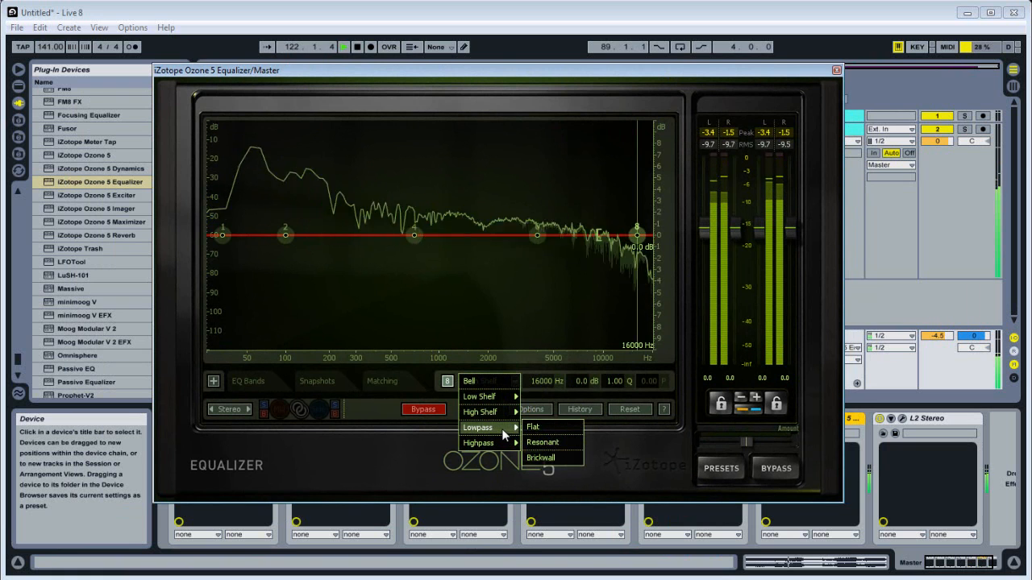
pyautogui.click(552, 459)
pyautogui.moveTo(639, 238); pyautogui.dragTo(641, 236)
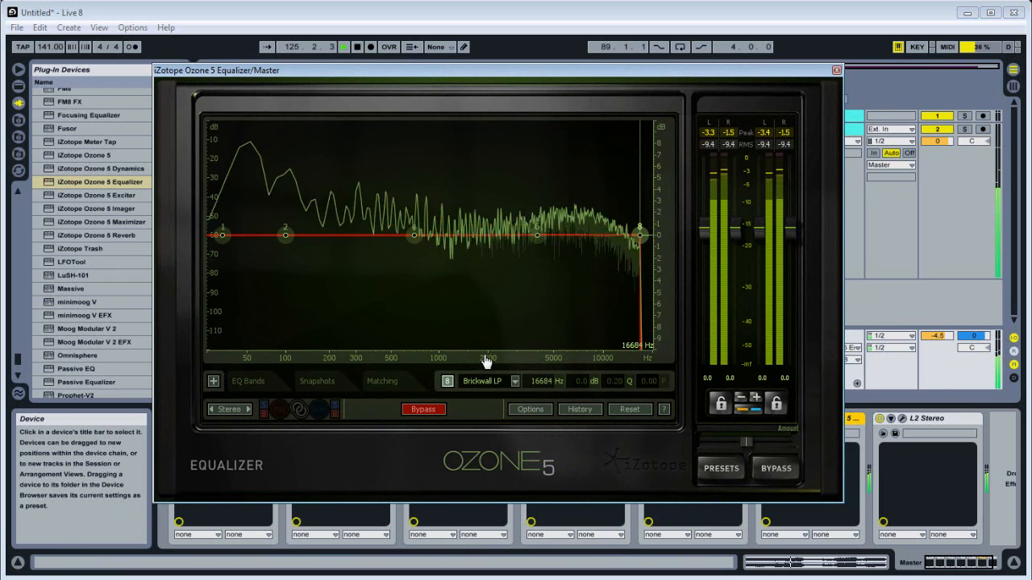
pyautogui.click(836, 71)
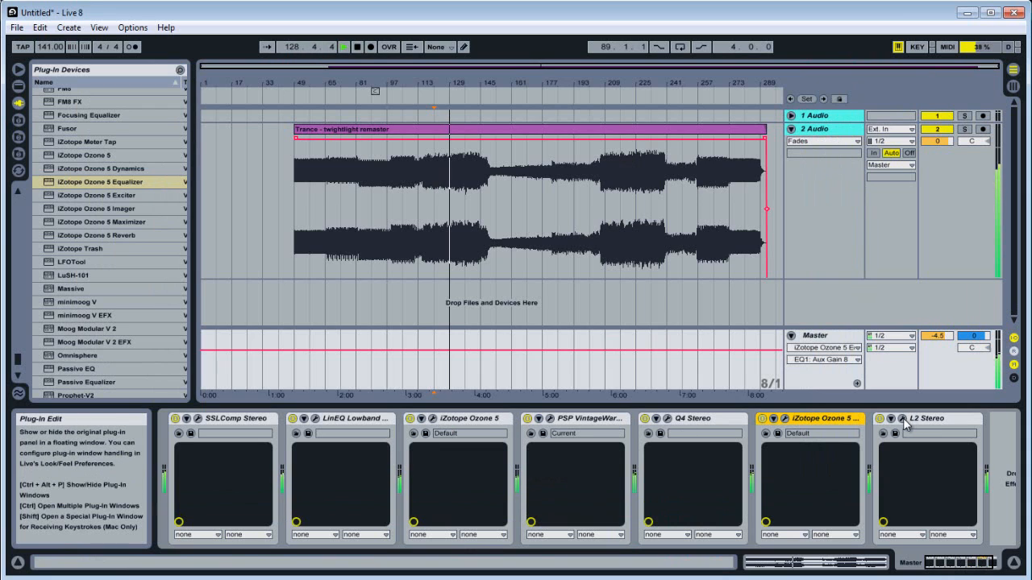
# Stop playback and move LinEQ Lowband in the Master chain to between iZotope Ozone 5 Equalizer and L2 Stereo.
pyautogui.press('space')
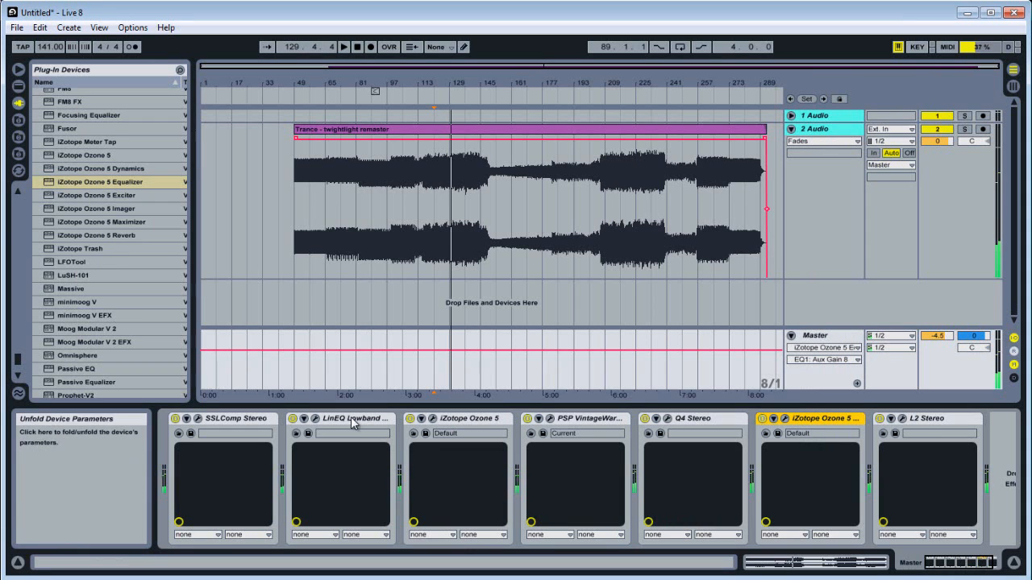
pyautogui.click(339, 419)
pyautogui.moveTo(340, 423); pyautogui.dragTo(844, 452)
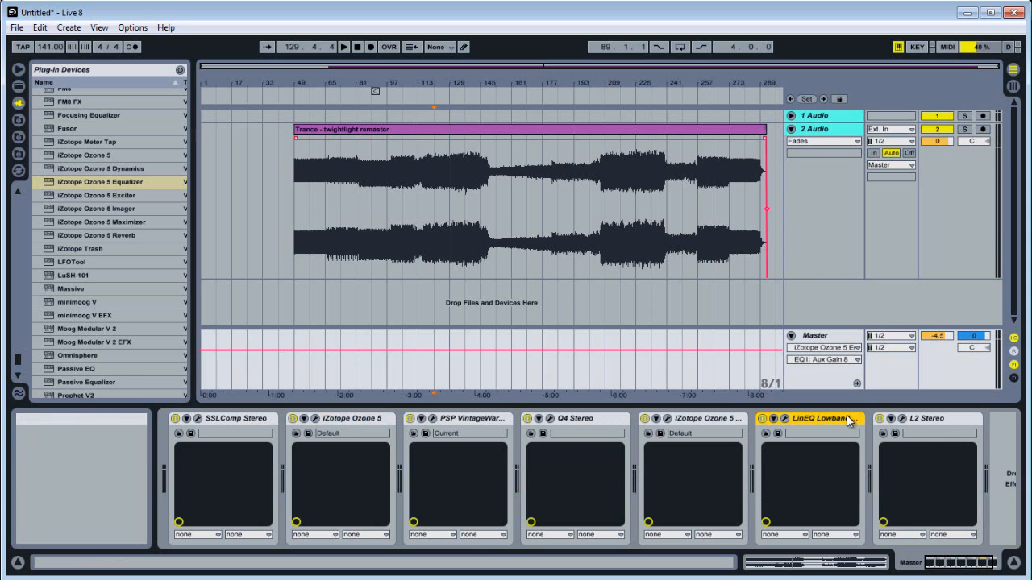
# Play the track and compare the sound with SSLComp Stereo deactivated and reactivated.
pyautogui.press('space')
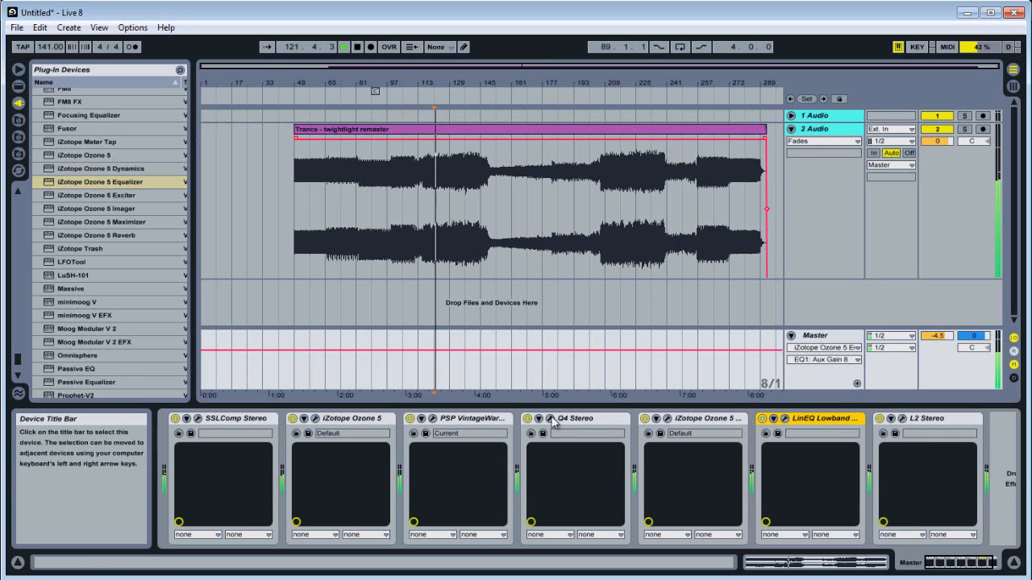
pyautogui.click(175, 419)
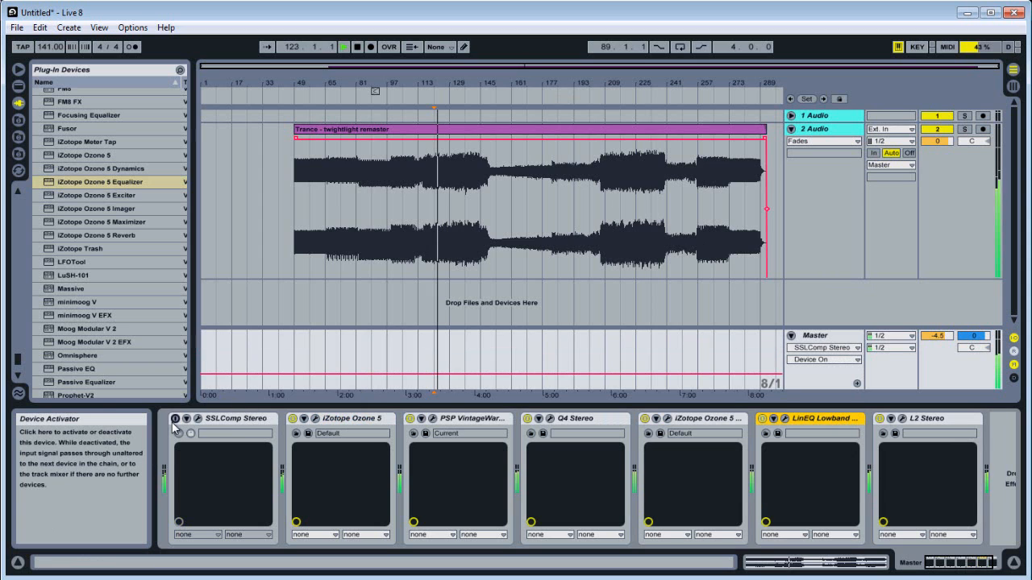
pyautogui.click(175, 419)
# Fine-tune the SSLComp Stereo threshold while listening to the track and close the compressor window.
pyautogui.click(198, 419)
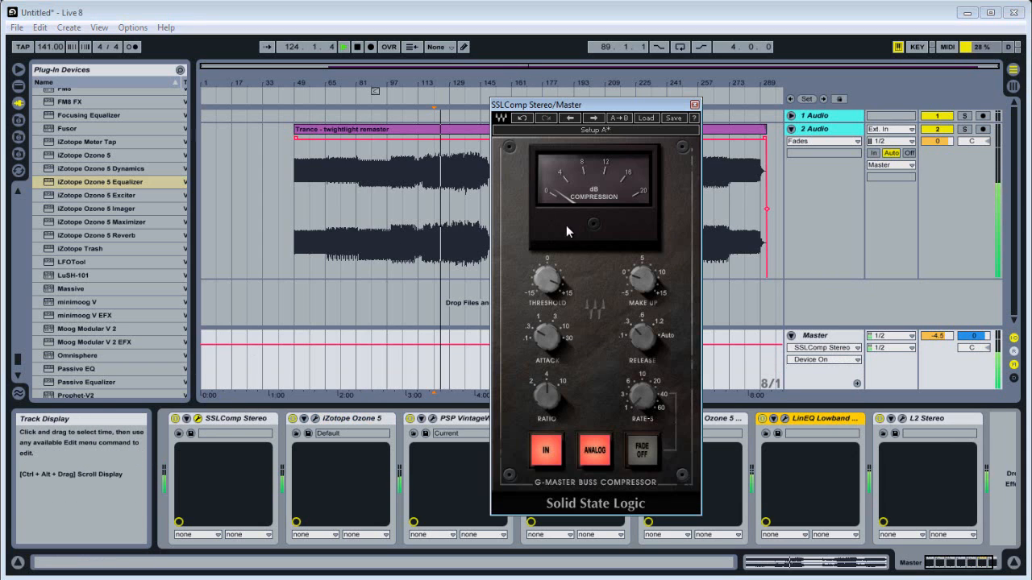
pyautogui.click(547, 284)
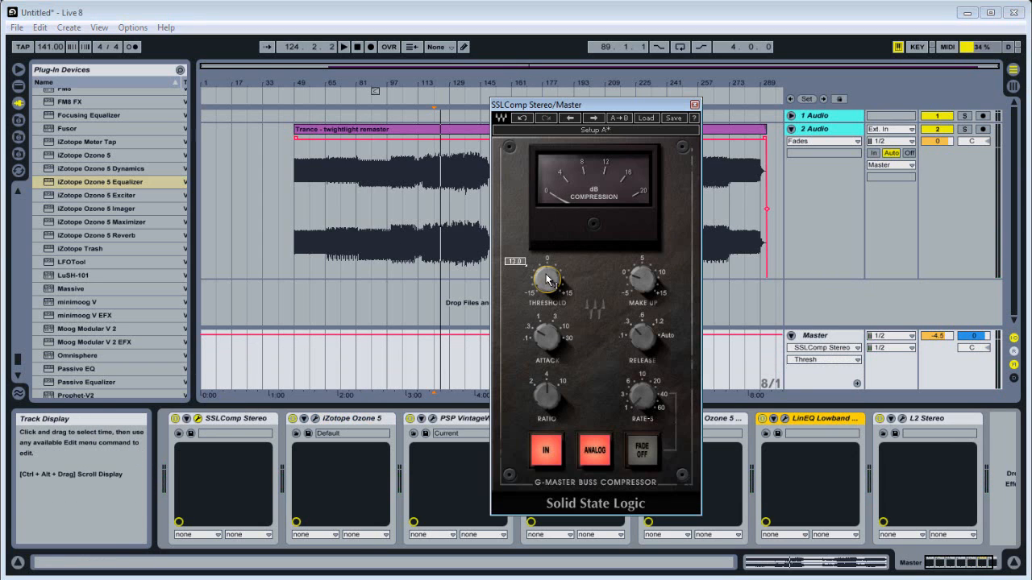
pyautogui.moveTo(547, 279); pyautogui.dragTo(546, 276)
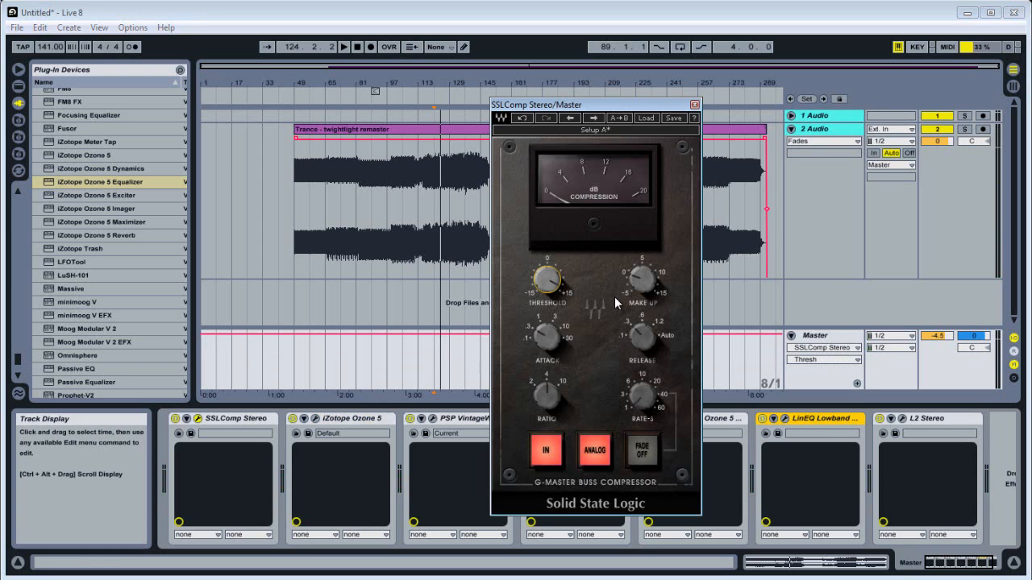
pyautogui.press('space')
pyautogui.click(548, 276)
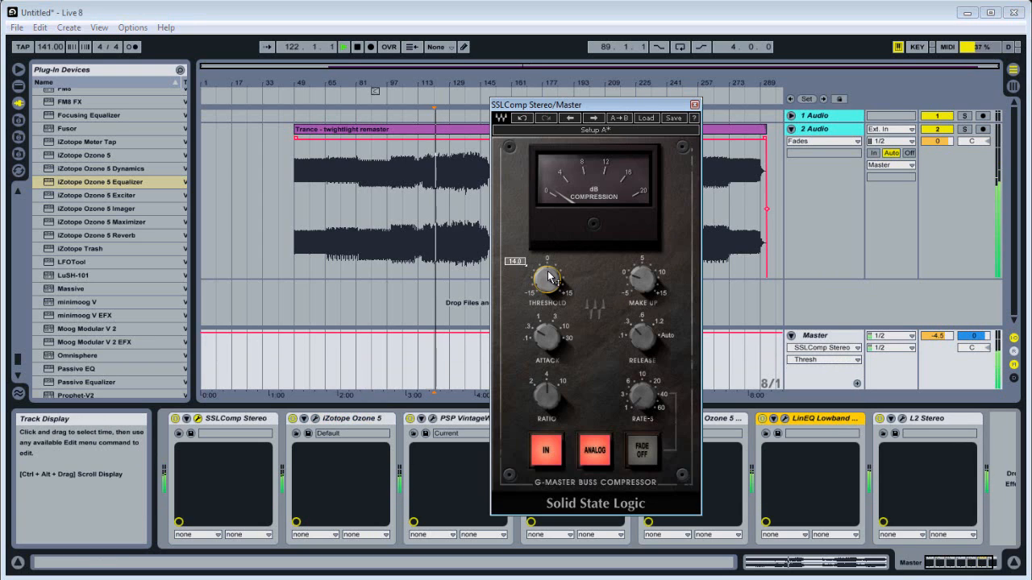
pyautogui.moveTo(548, 389)
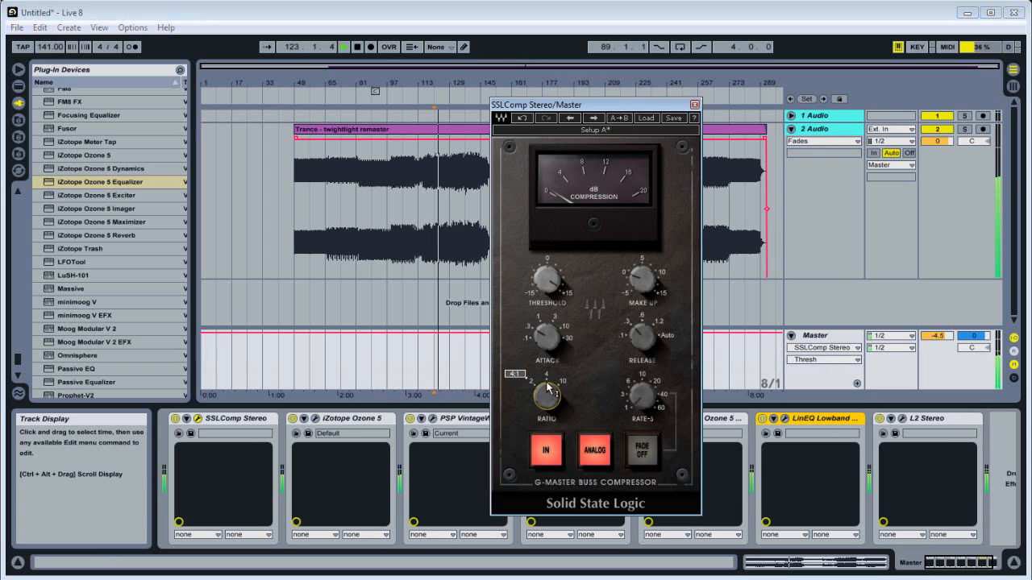
pyautogui.moveTo(547, 389); pyautogui.dragTo(551, 350)
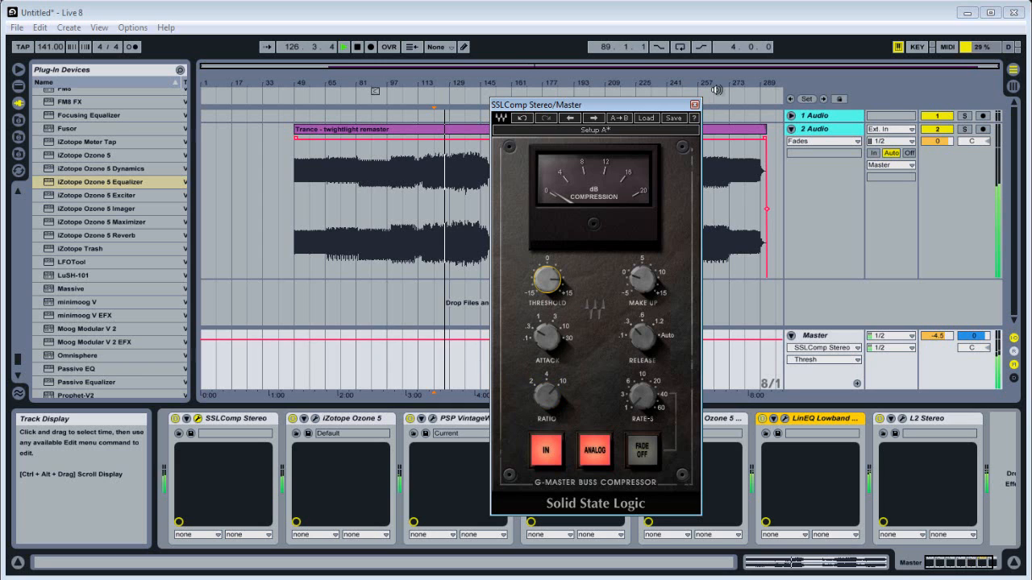
pyautogui.click(694, 105)
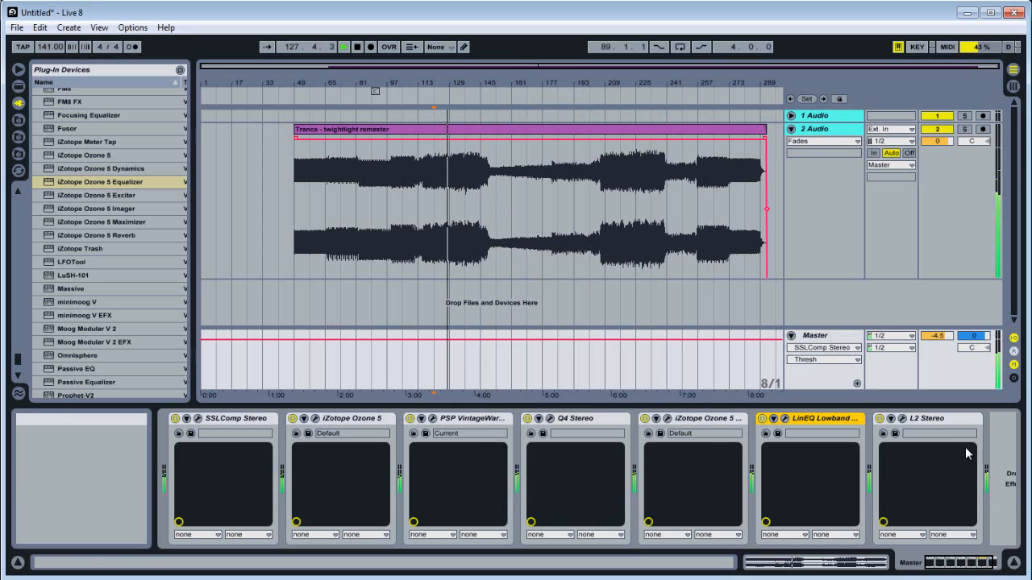
# Lower the L2 Stereo threshold to -3.7 dB while playing the track and close the limiter window.
pyautogui.click(902, 421)
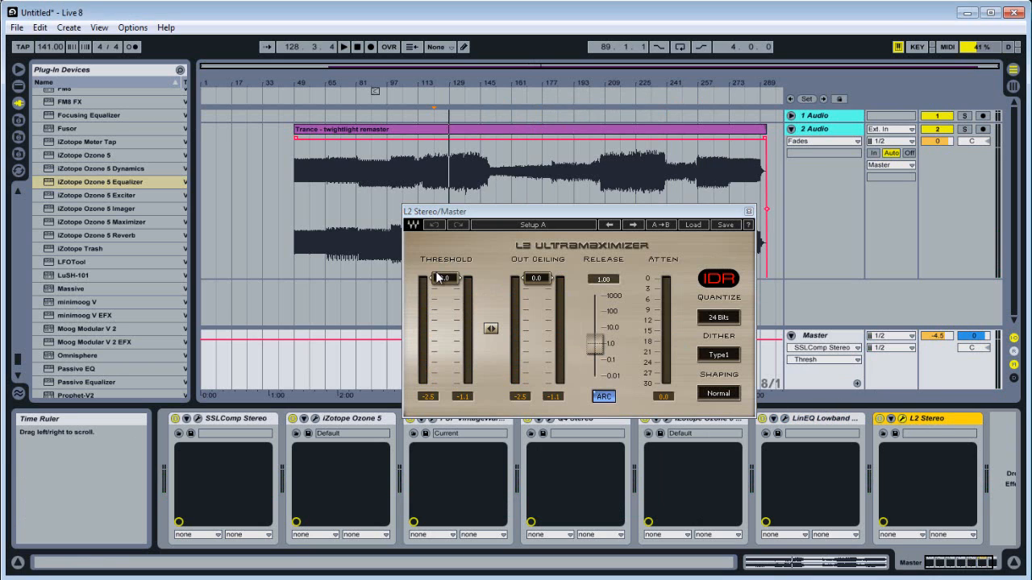
pyautogui.press('space')
pyautogui.moveTo(454, 278)
pyautogui.mouseDown()
pyautogui.moveTo(457, 399)
pyautogui.moveTo(444, 355)
pyautogui.mouseUp()
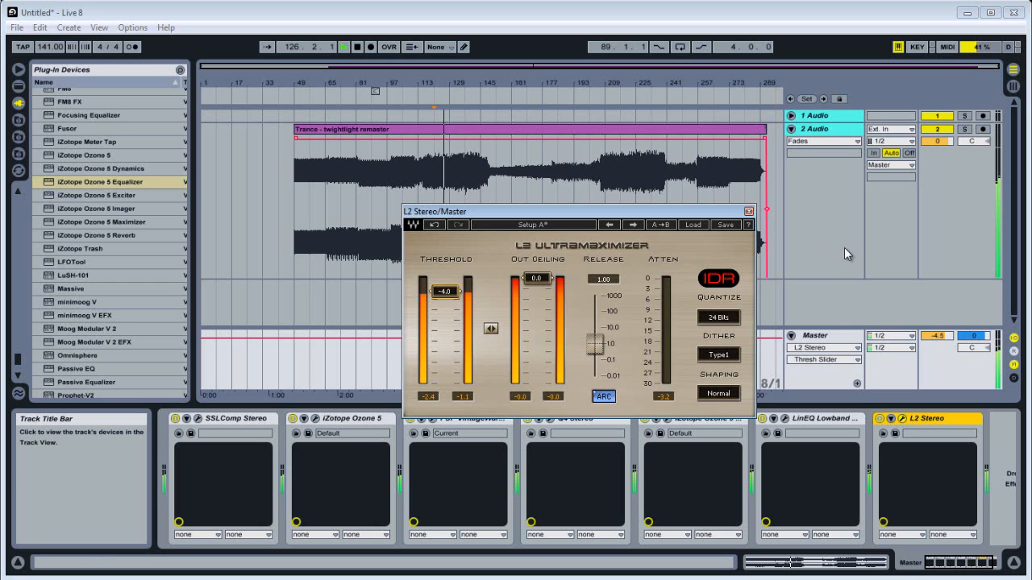
pyautogui.moveTo(445, 294); pyautogui.dragTo(448, 299)
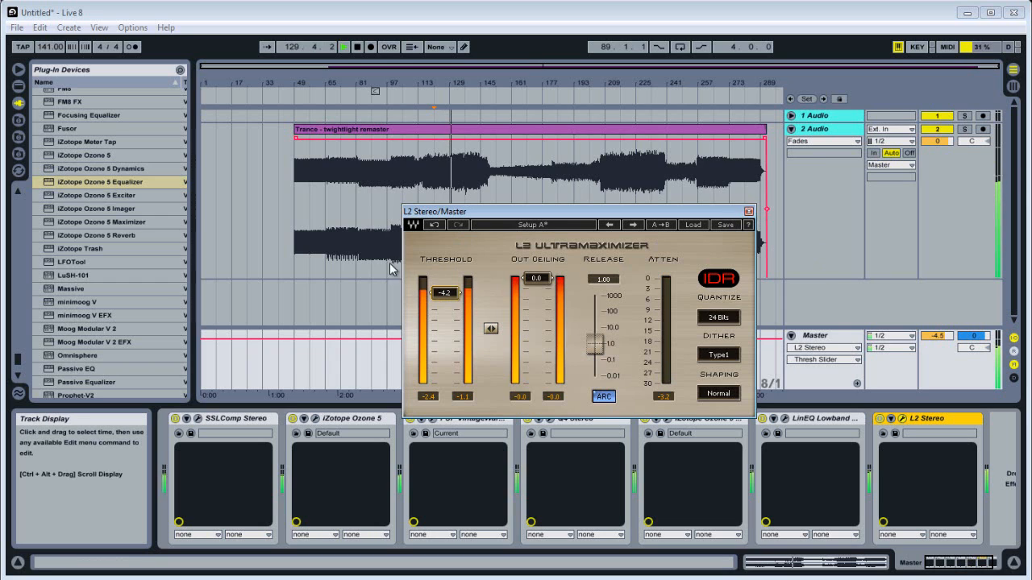
pyautogui.moveTo(458, 292); pyautogui.dragTo(452, 294)
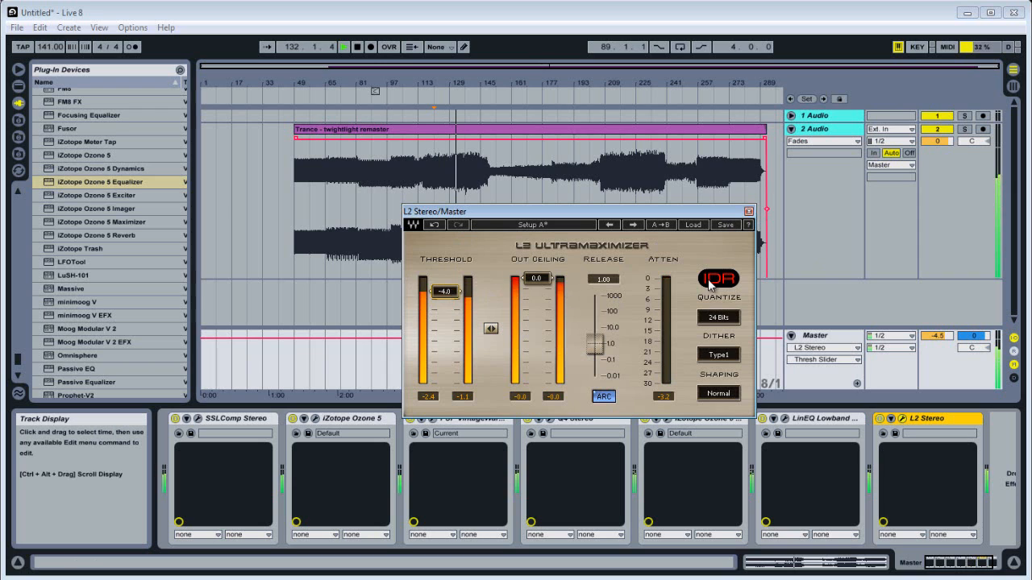
pyautogui.click(748, 212)
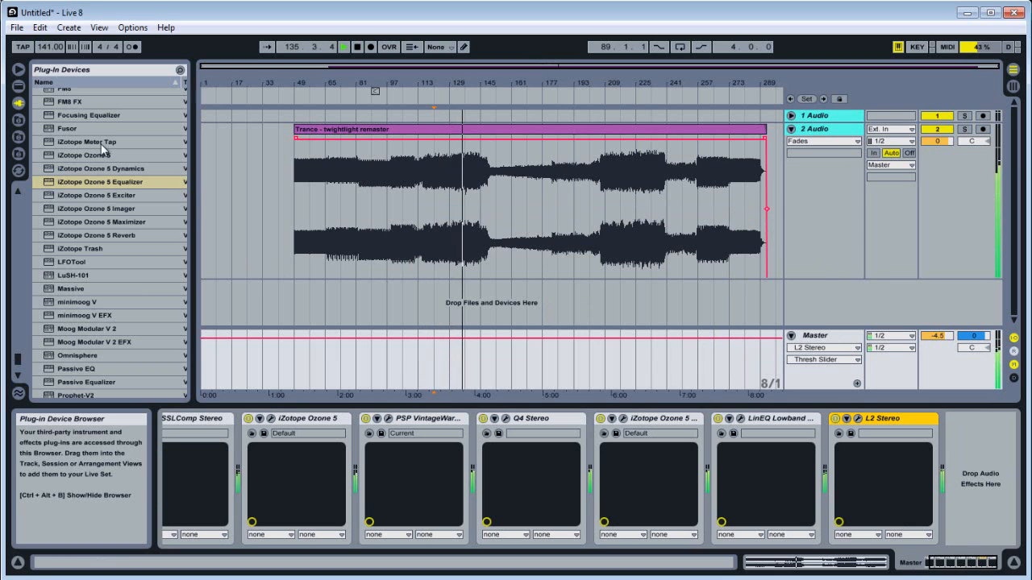
pyautogui.moveTo(18, 360); pyautogui.dragTo(18, 355)
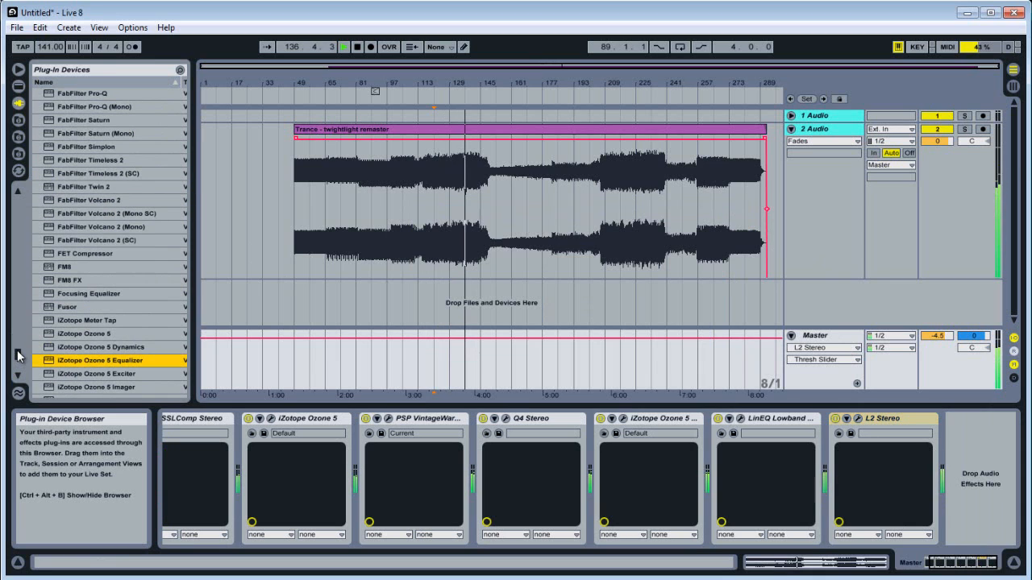
pyautogui.click(857, 419)
pyautogui.moveTo(453, 295); pyautogui.dragTo(453, 292)
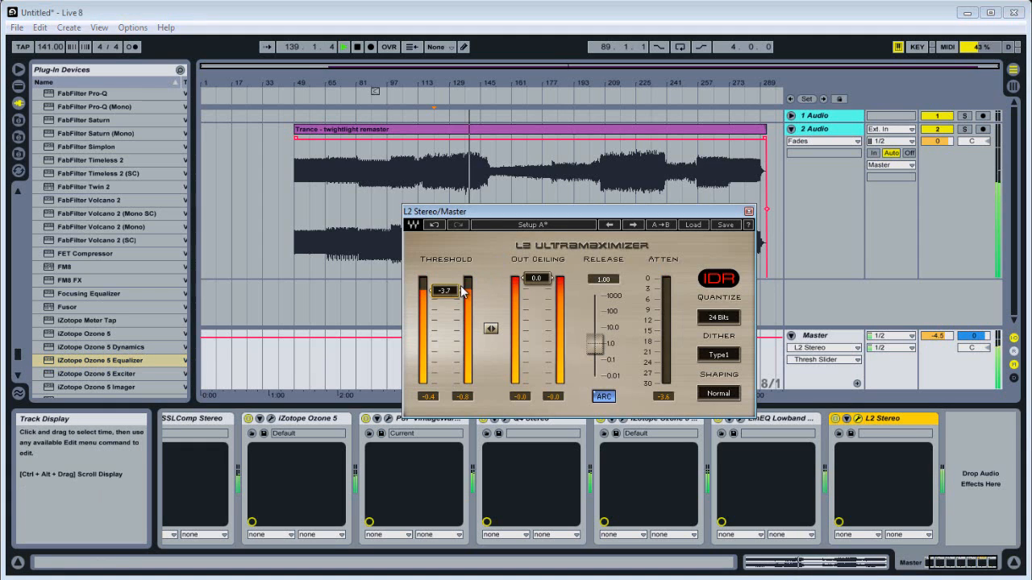
pyautogui.click(748, 212)
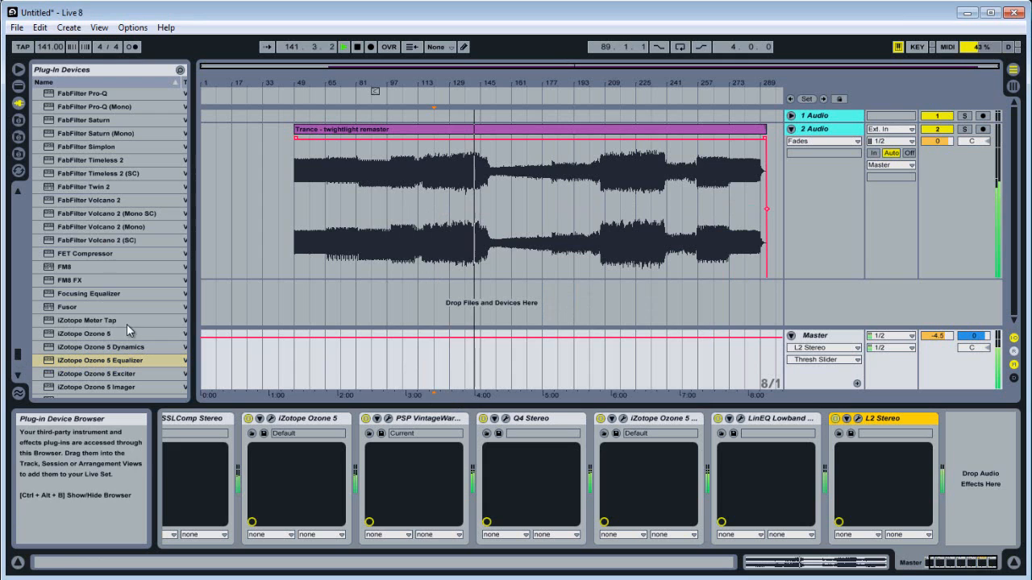
# Try iZotope Meter Tap after L2 Stereo on the Master chain and remove it again.
pyautogui.moveTo(89, 320); pyautogui.dragTo(917, 492)
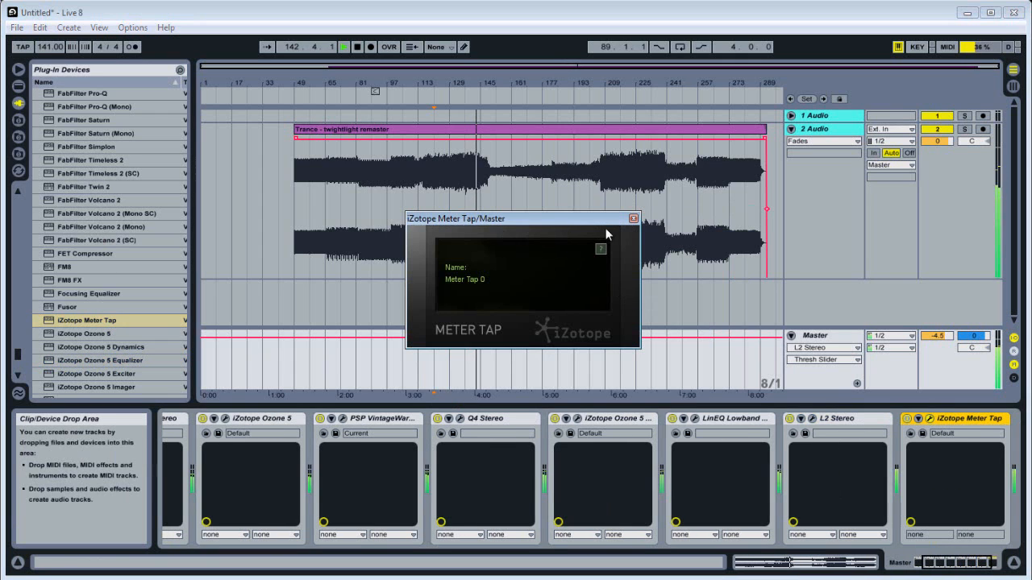
pyautogui.click(634, 219)
pyautogui.rightClick(971, 418)
pyautogui.click(979, 424)
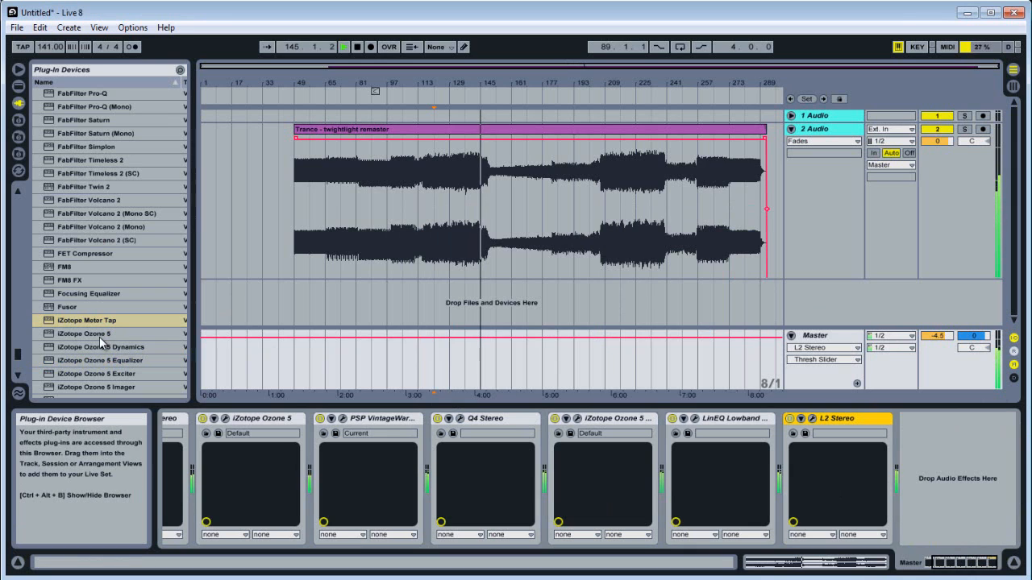
# Stop playback, find WLM Meter Stereo among the plug-in devices and add it after L2 Stereo on the Master chain.
pyautogui.scroll(-3, 99, 339)
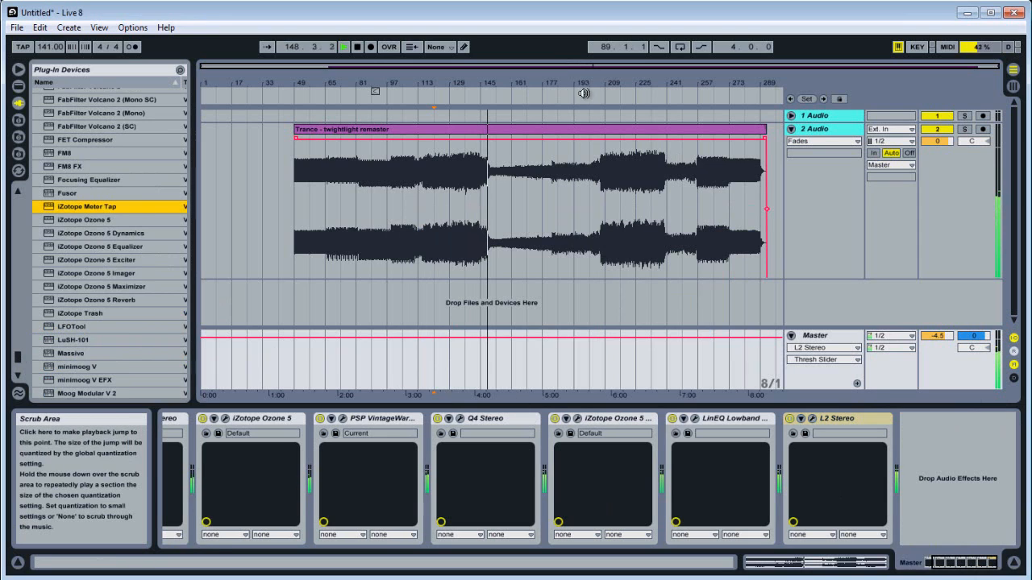
pyautogui.press('space')
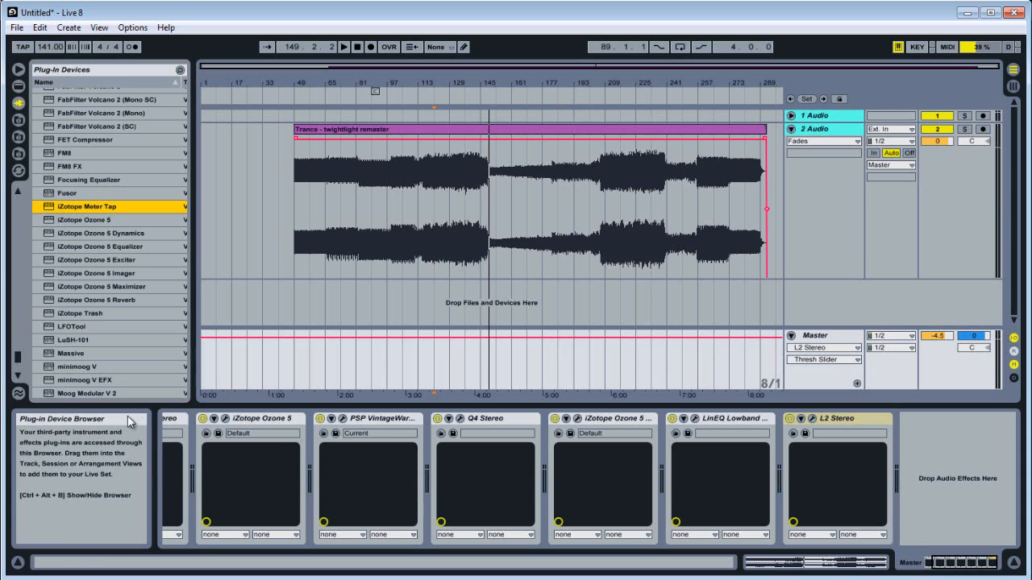
pyautogui.moveTo(19, 357); pyautogui.dragTo(29, 336)
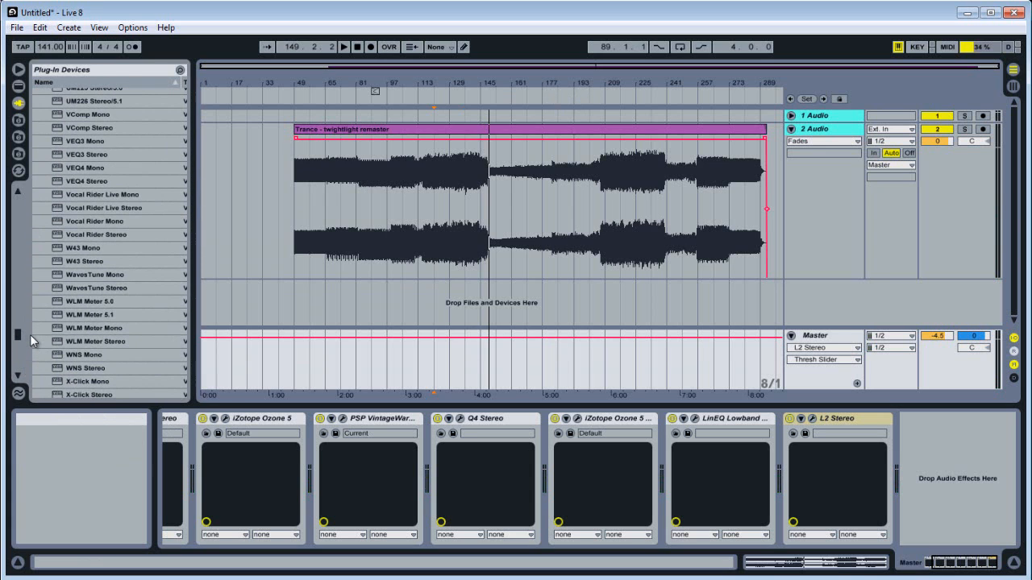
pyautogui.scroll(-1, 100, 307)
pyautogui.click(104, 330)
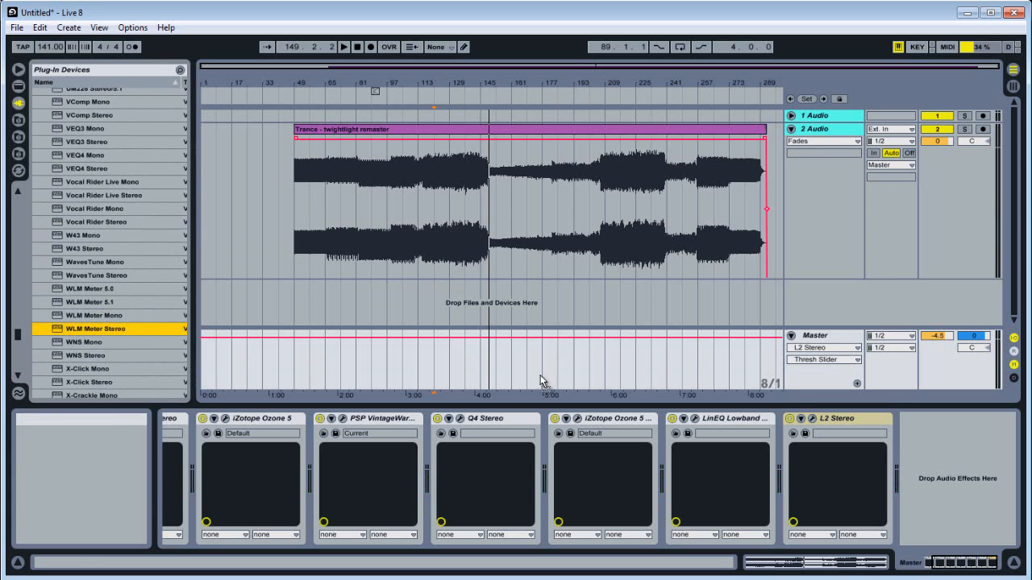
pyautogui.press('Return')
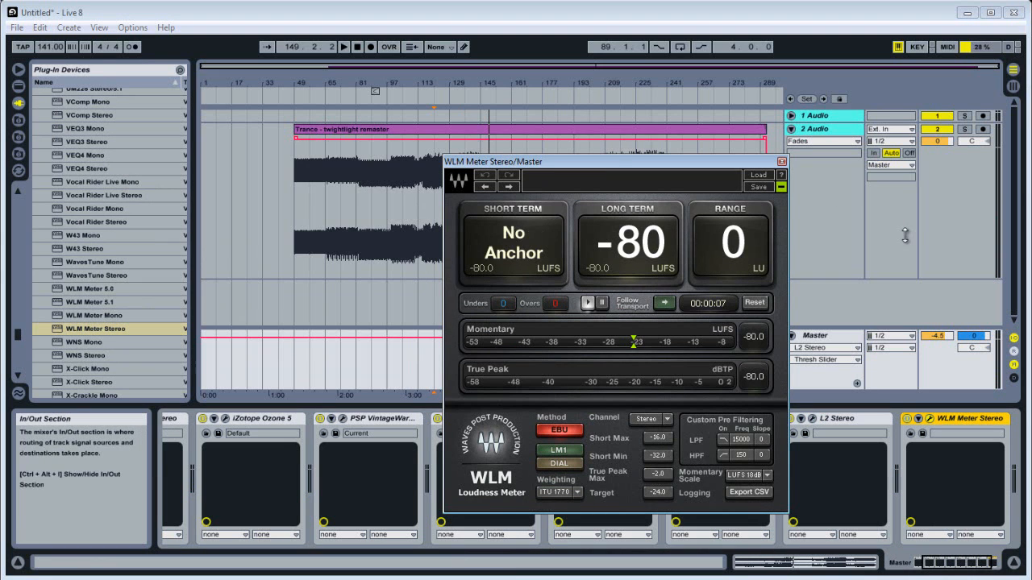
# Measure the loudness with WLM Meter Stereo during playback of the track's build-up, and remove the meter from the Master chain.
pyautogui.moveTo(623, 163); pyautogui.dragTo(733, 184)
pyautogui.click(561, 90)
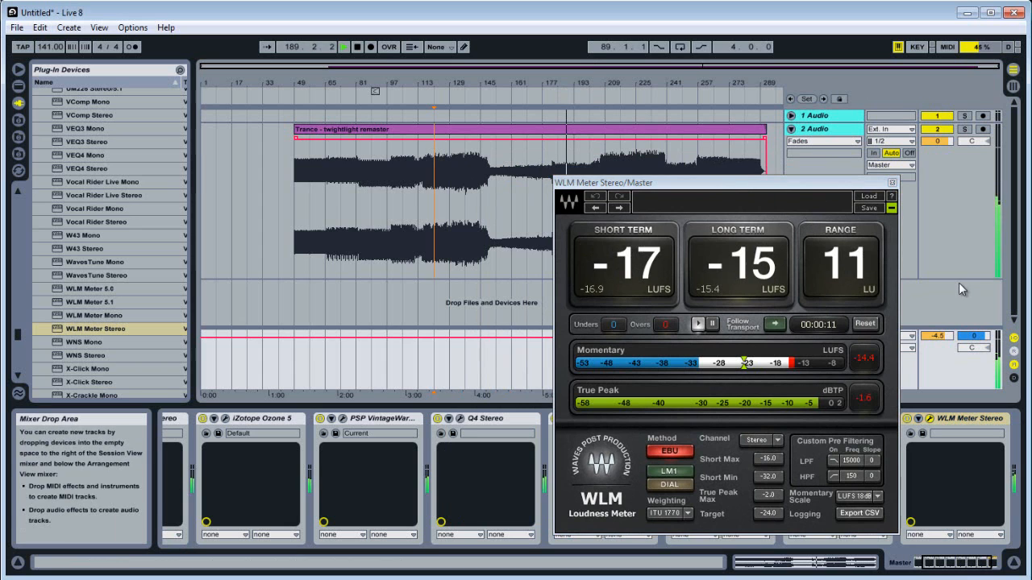
pyautogui.click(892, 182)
pyautogui.rightClick(988, 421)
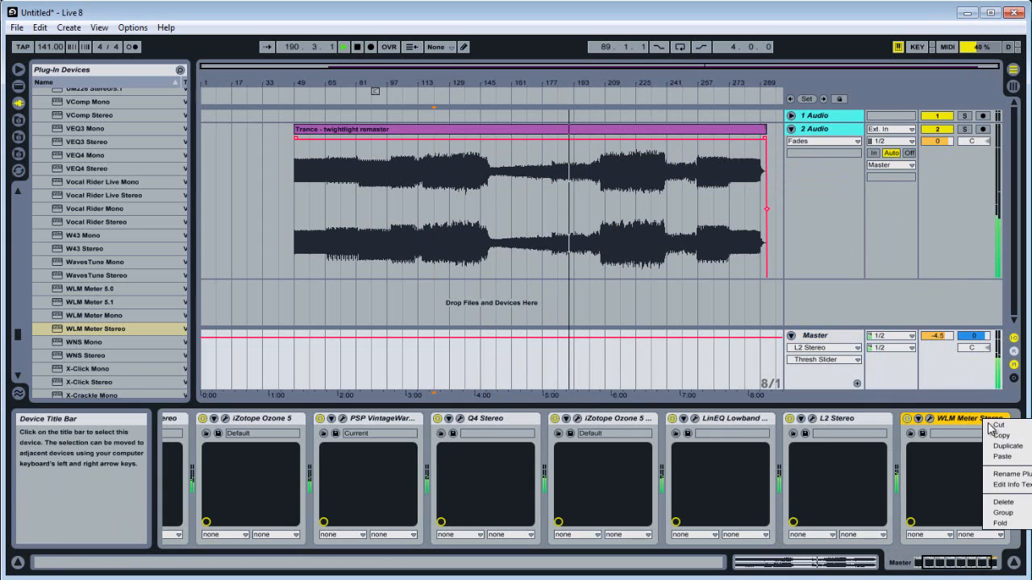
pyautogui.click(1003, 470)
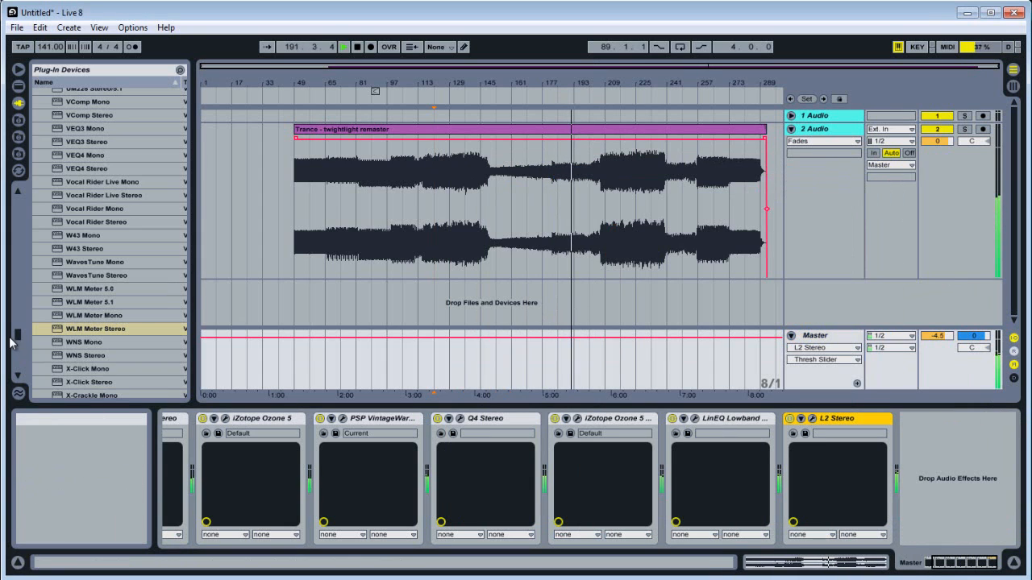
# Move playback ahead to just before the second drop and compare the Master chain with SSLComp Stereo switched off and back on.
pyautogui.moveTo(20, 344); pyautogui.dragTo(21, 353)
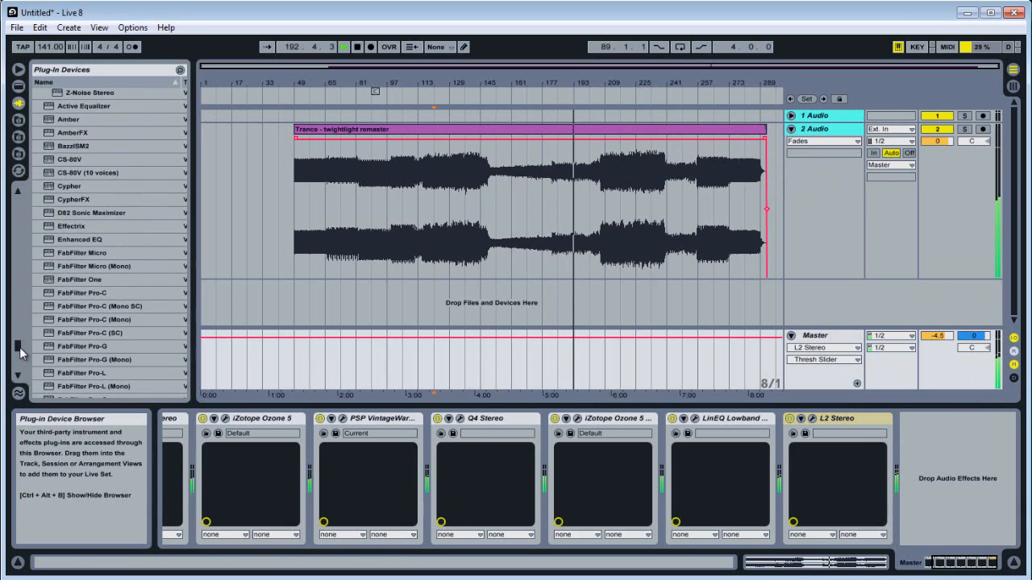
pyautogui.click(594, 98)
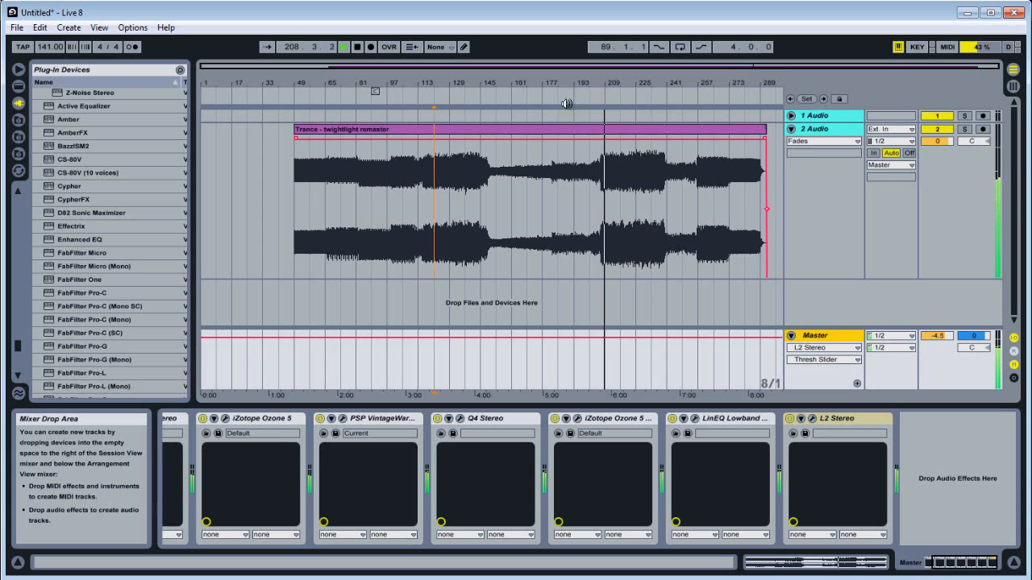
pyautogui.click(948, 569)
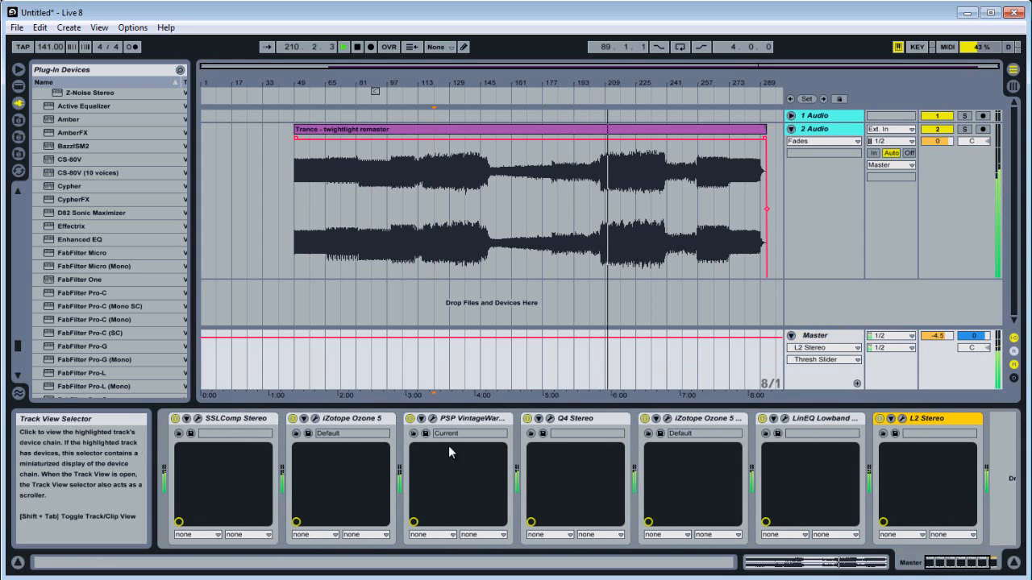
pyautogui.click(176, 420)
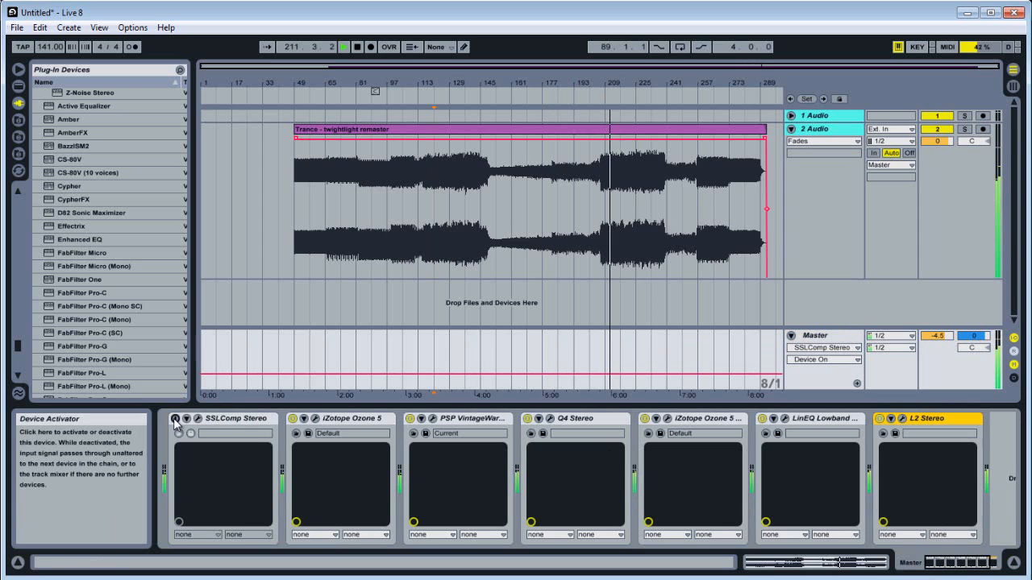
pyautogui.click(175, 420)
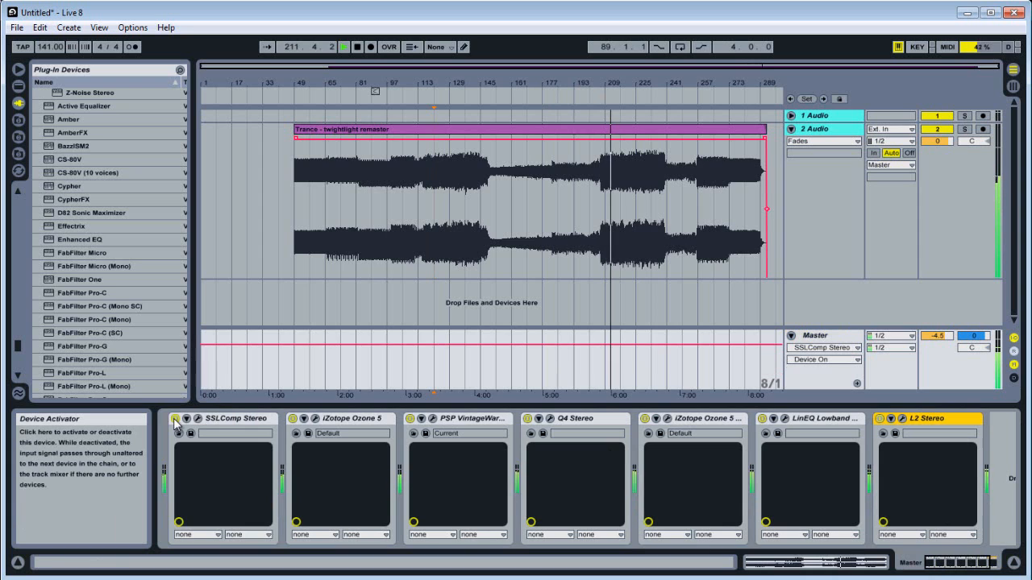
# Switch the first iZotope Ozone 5, Q4 Stereo and the second iZotope Ozone 5 off and on in turn to compare their effect.
pyautogui.click(292, 419)
pyautogui.click(293, 419)
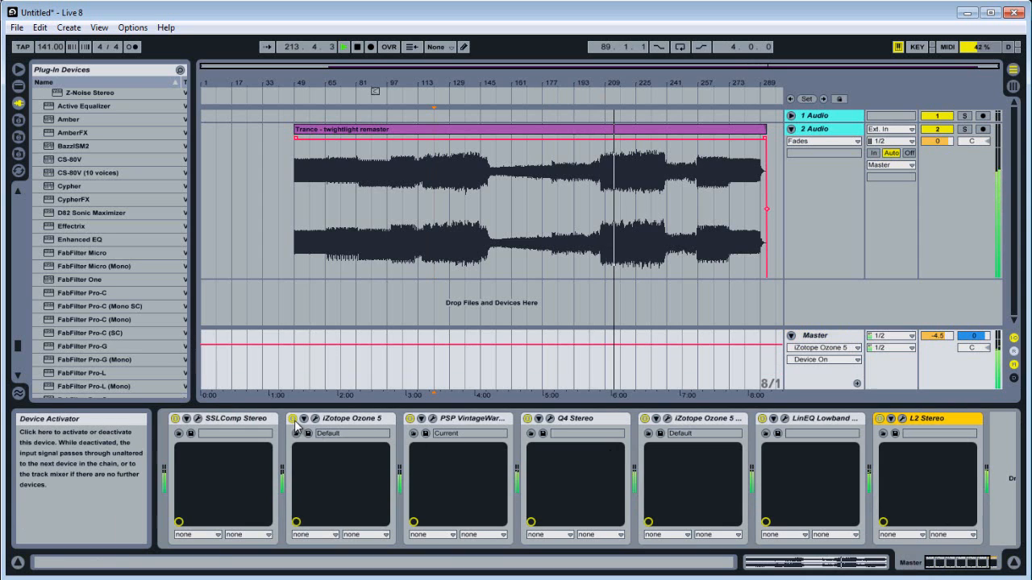
pyautogui.click(530, 419)
pyautogui.click(530, 419)
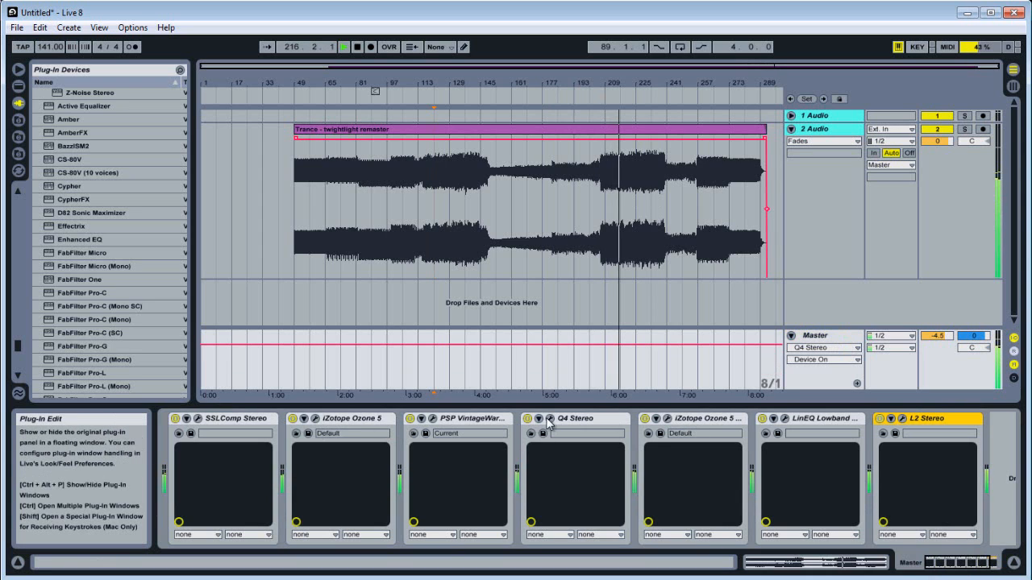
pyautogui.click(647, 419)
pyautogui.click(648, 419)
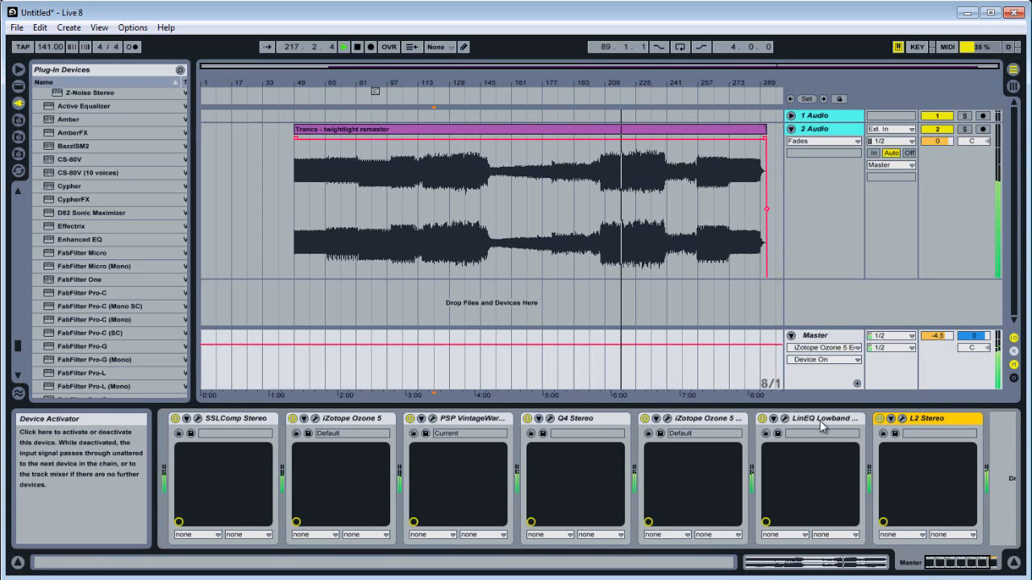
# Compare the drop with PSP VintageWarmer2 bypassed and active twice, leave it active and stop playback.
pyautogui.click(409, 418)
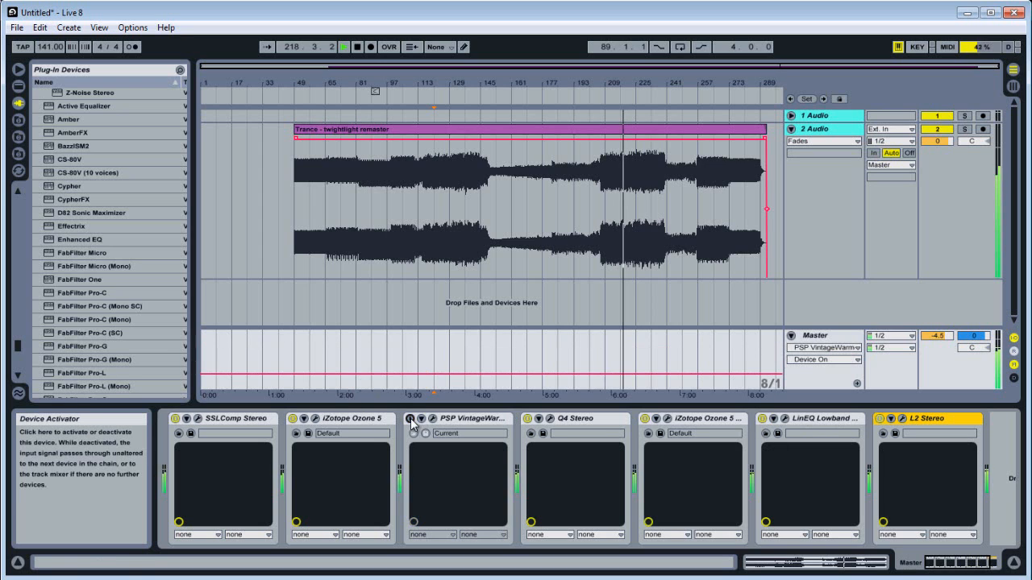
pyautogui.click(409, 418)
pyautogui.click(410, 418)
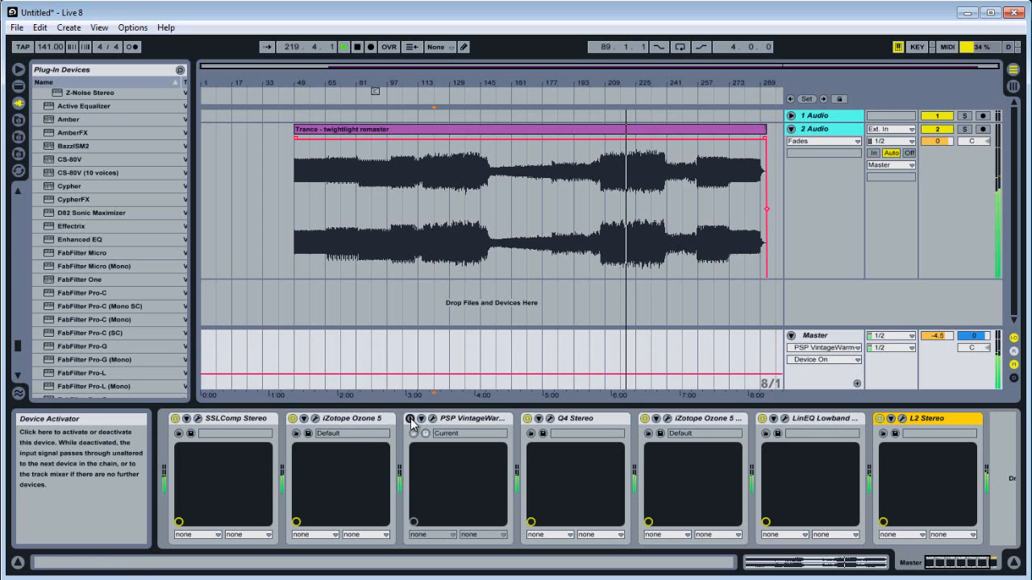
pyautogui.click(410, 418)
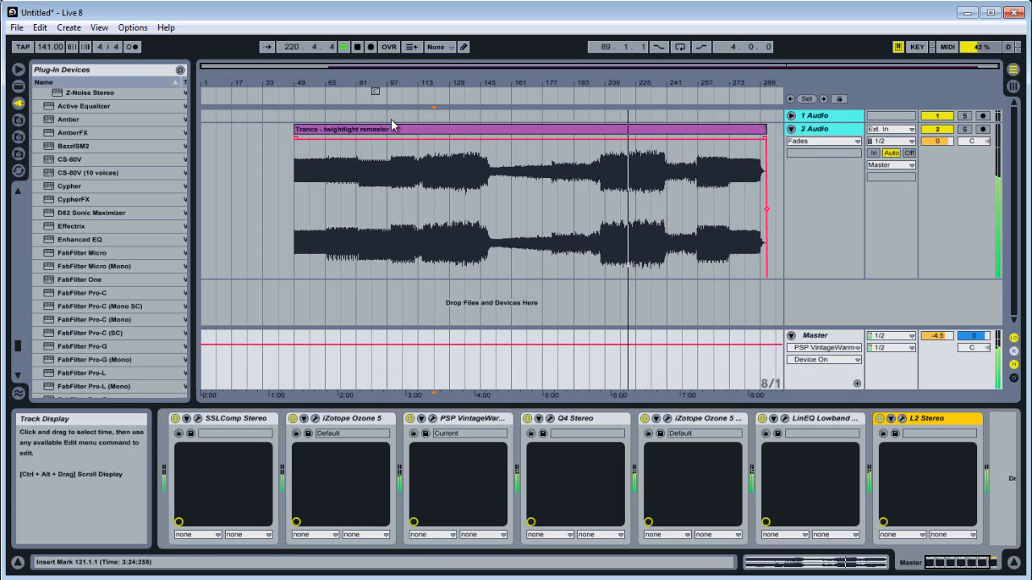
pyautogui.press('space')
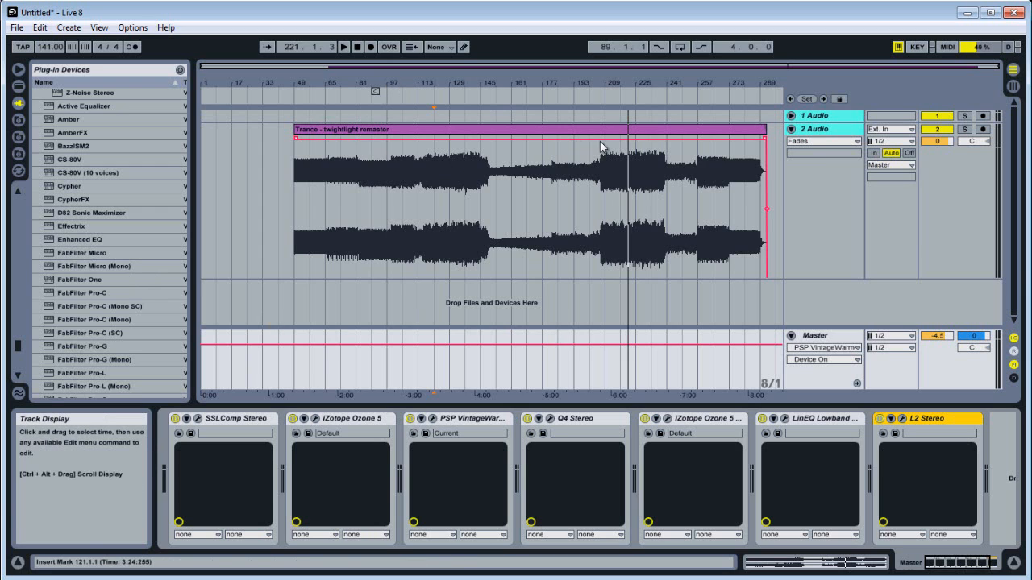
# Review the reverb, dynamics and stereo imaging settings of the first iZotope Ozone 5 on the Master chain, then close its window.
pyautogui.click(316, 420)
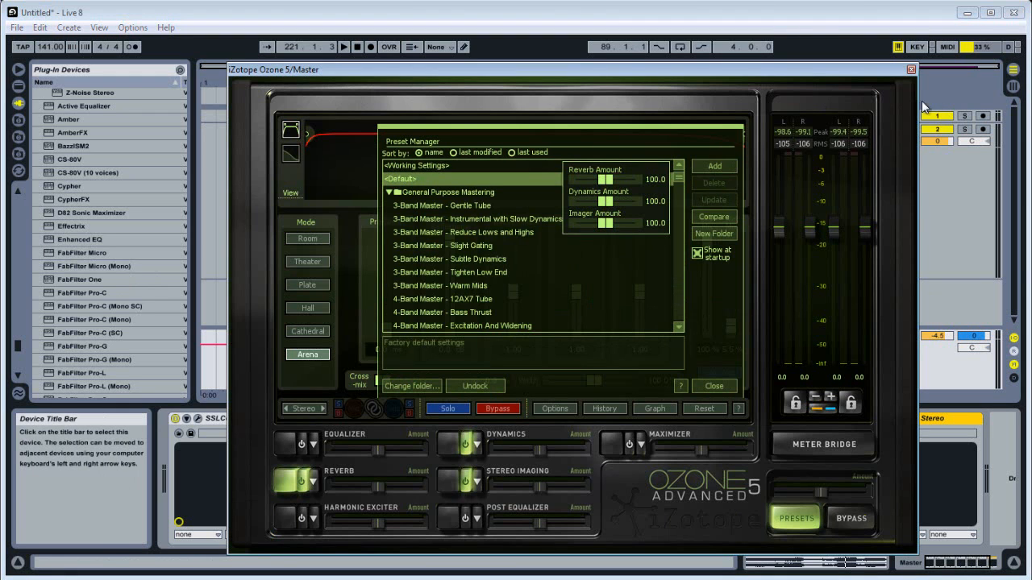
pyautogui.click(719, 387)
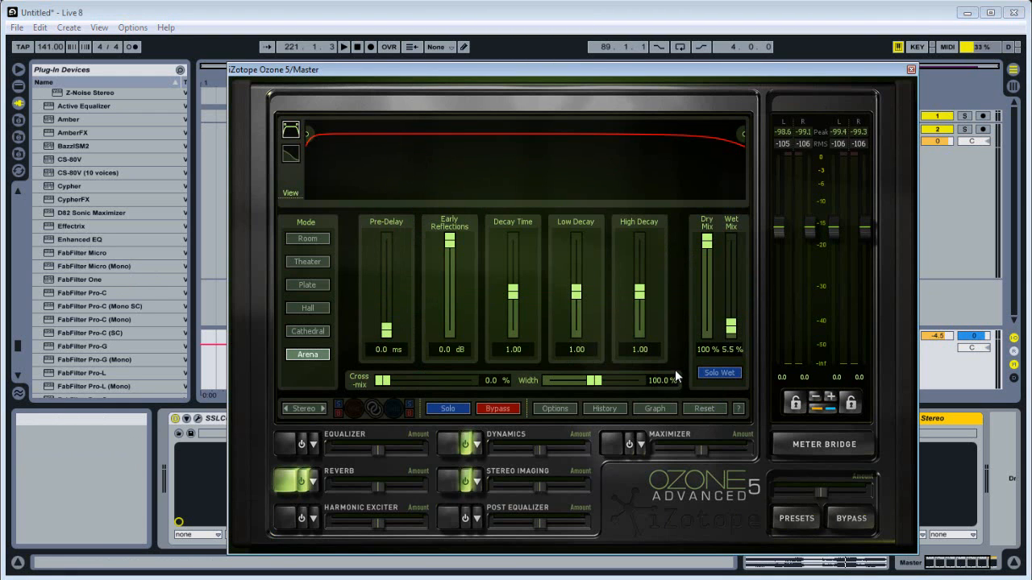
pyautogui.click(449, 445)
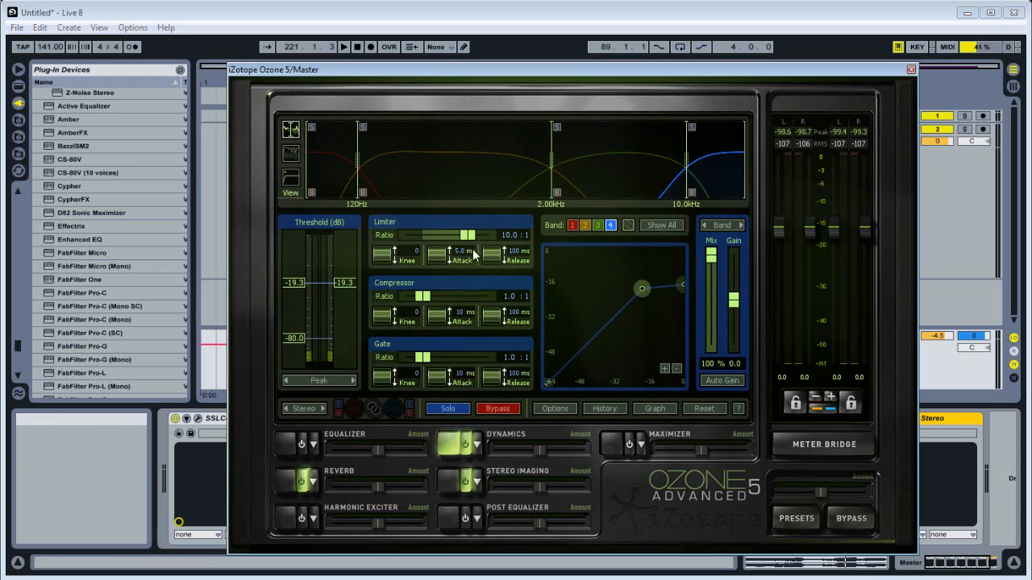
pyautogui.click(448, 480)
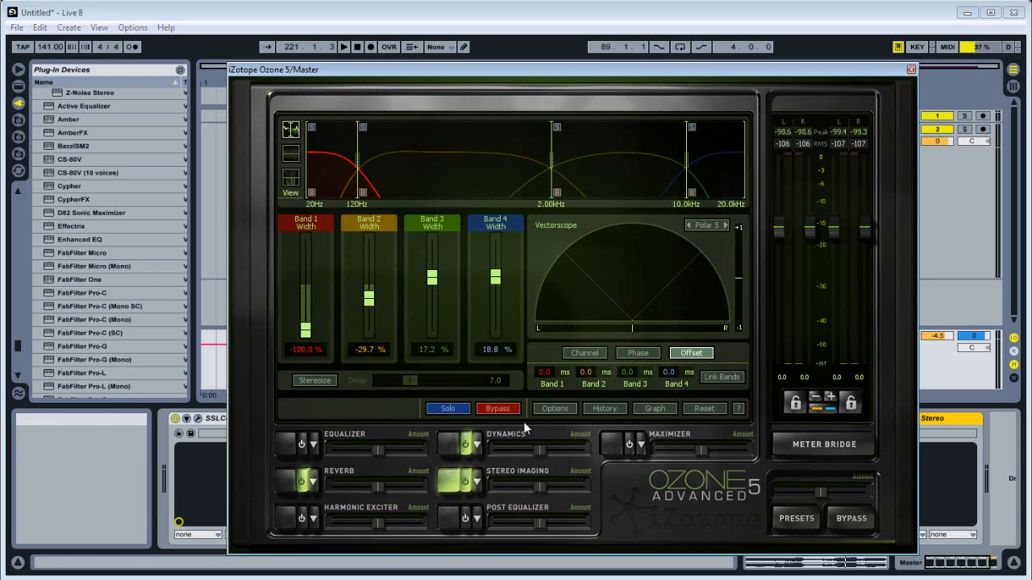
pyautogui.click(911, 69)
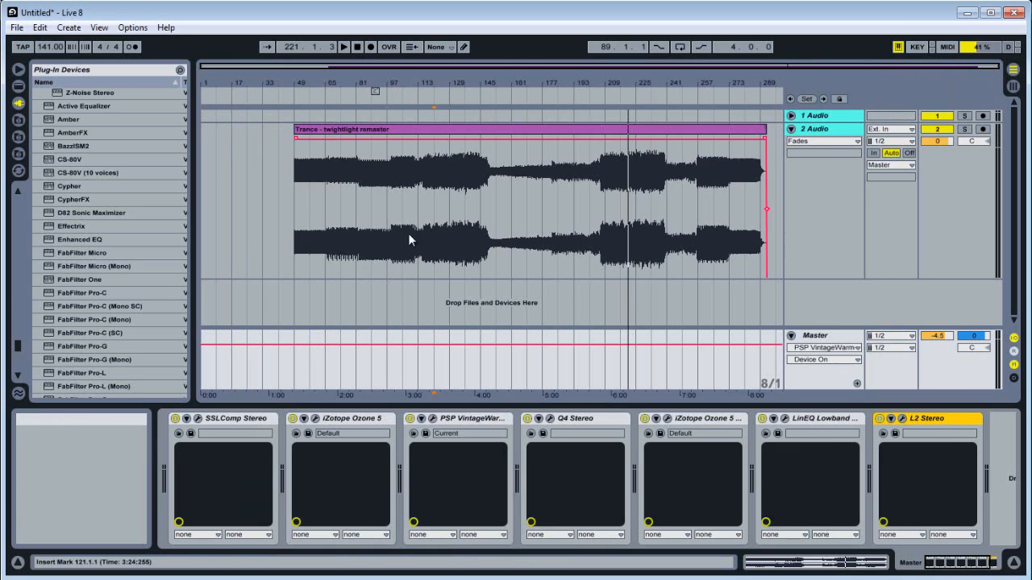